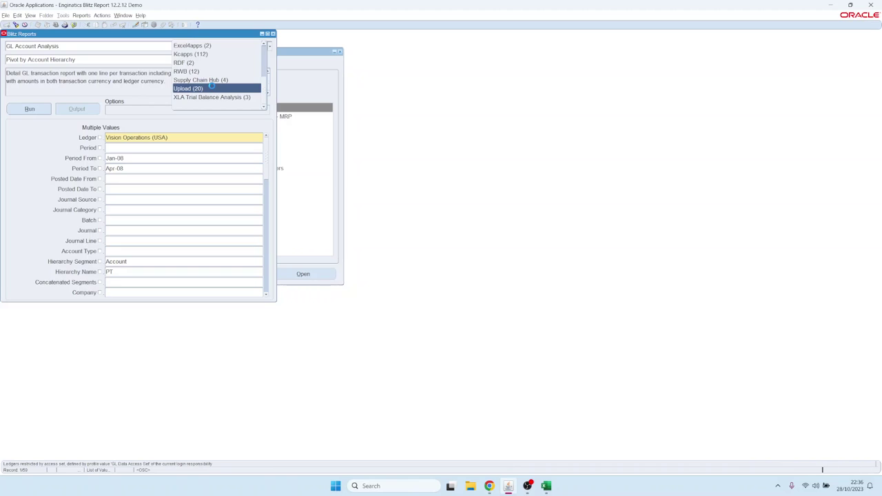
Step: Filter the reports by the Upload category and select the PO Requisition Upload report
click(212, 86)
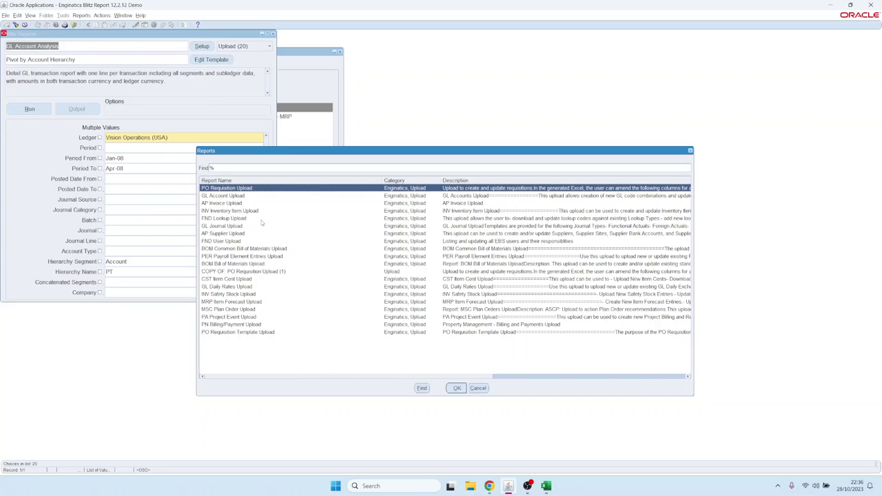
key(Down)
key(Down)
key(Down)
key(Up)
key(Up)
key(Up)
key(Return)
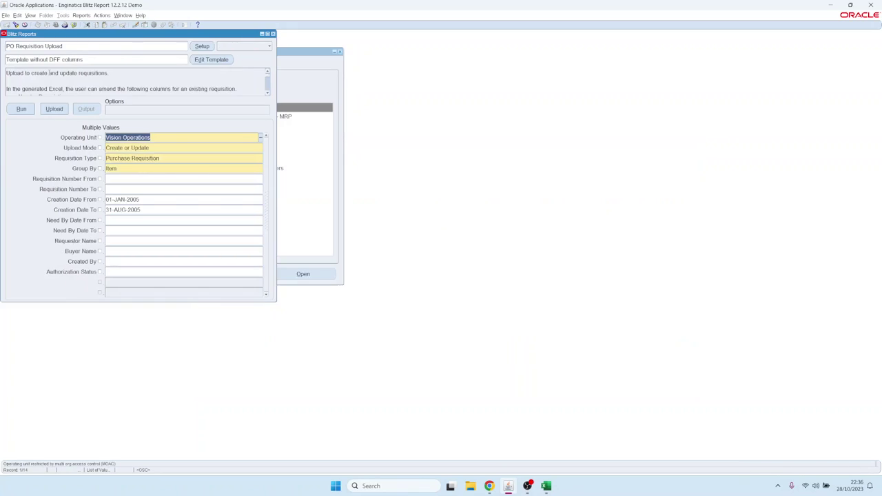
Step: Select Create or Update as the report's upload mode
double_click(147, 148)
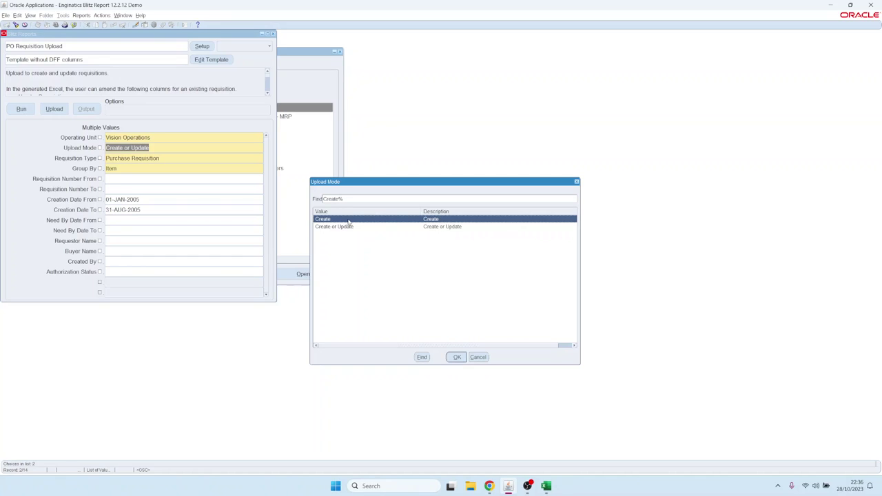
key(Down)
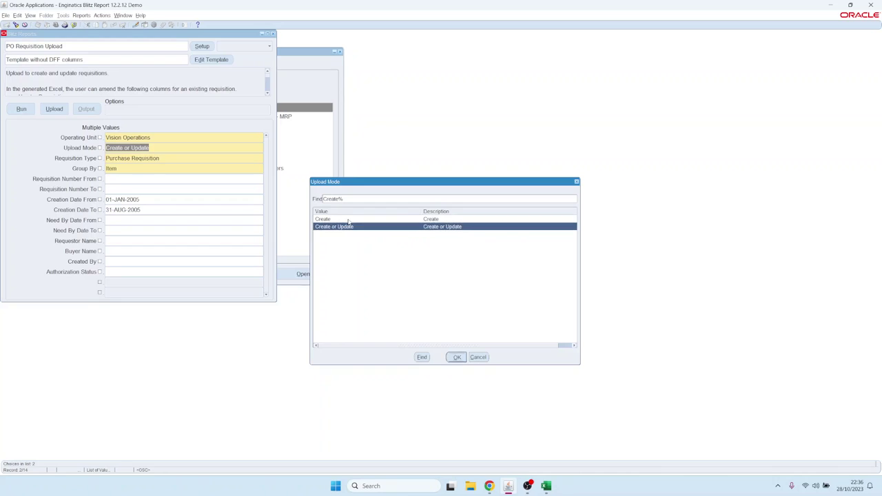
key(Return)
Step: Set the creation date range from 01-JAN-2006 to 31-AUG-2006 and run the report to generate the upload workbook
click(171, 197)
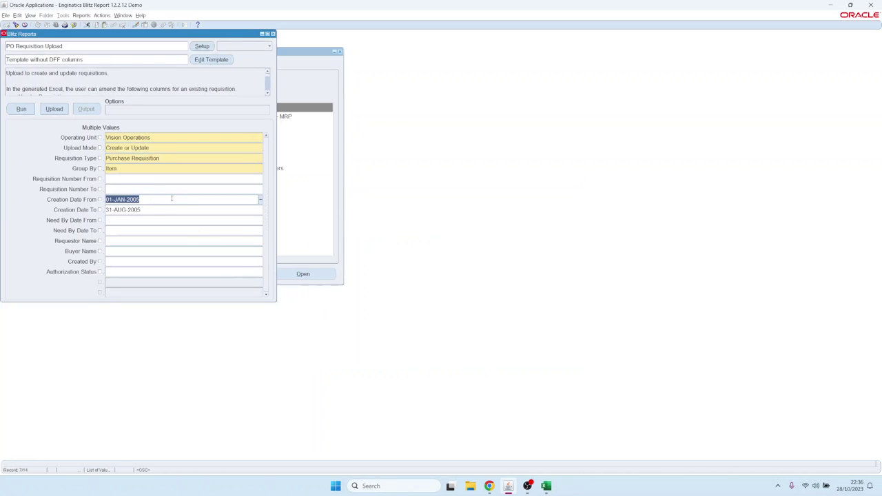
click(178, 199)
key(BackSpace)
text(6)
click(178, 206)
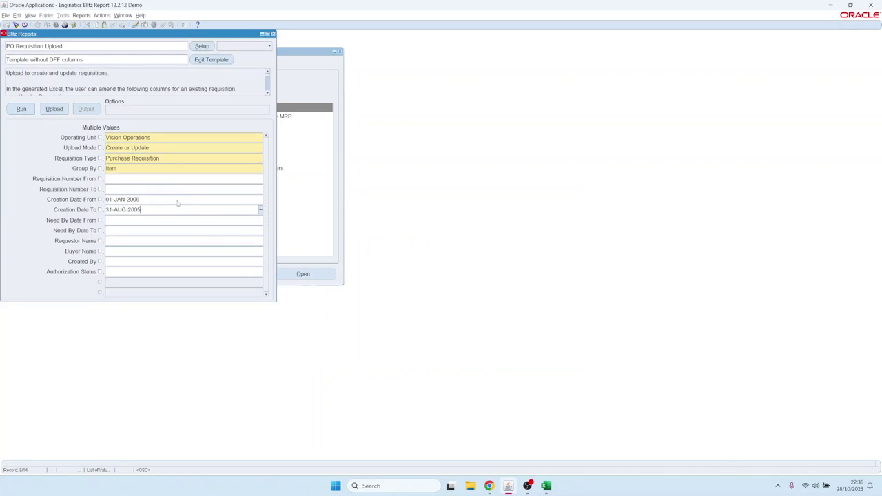
key(BackSpace)
click(178, 202)
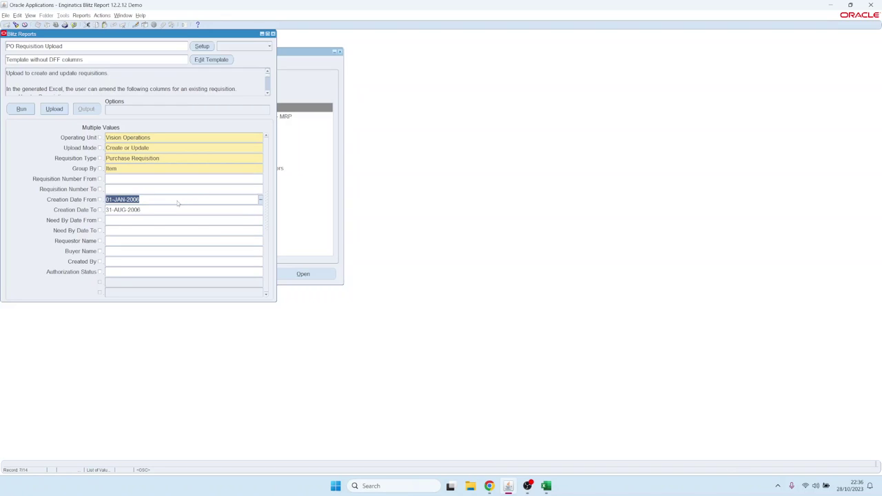
click(23, 109)
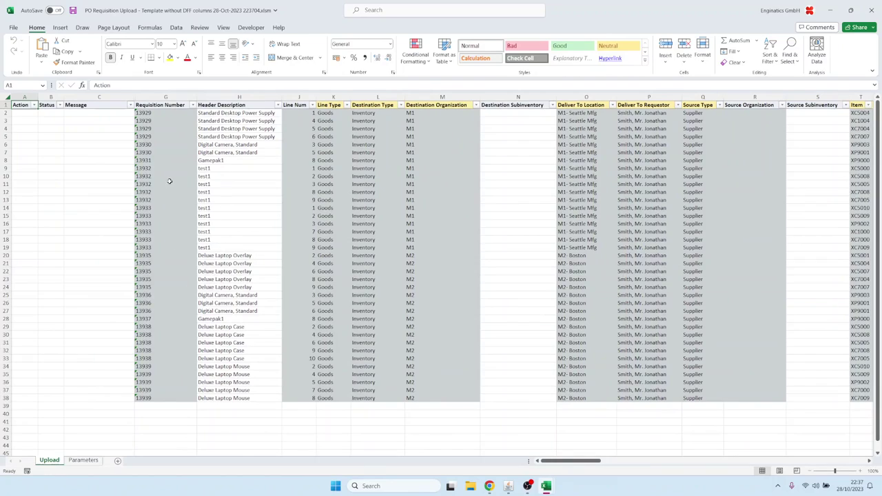
Step: Examine the requisition numbers, the header descriptions and the highlighted line and destination columns in the generated upload sheet
drag(167, 137, 157, 328)
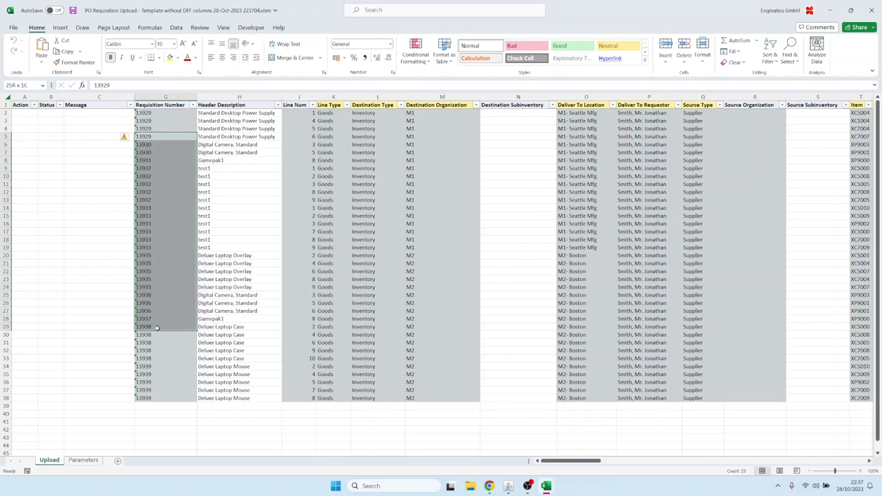
click(165, 235)
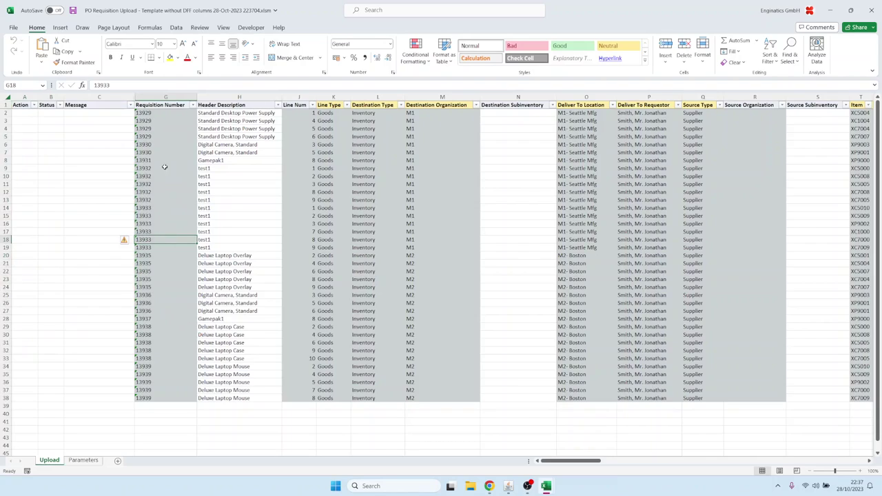
drag(165, 145, 169, 290)
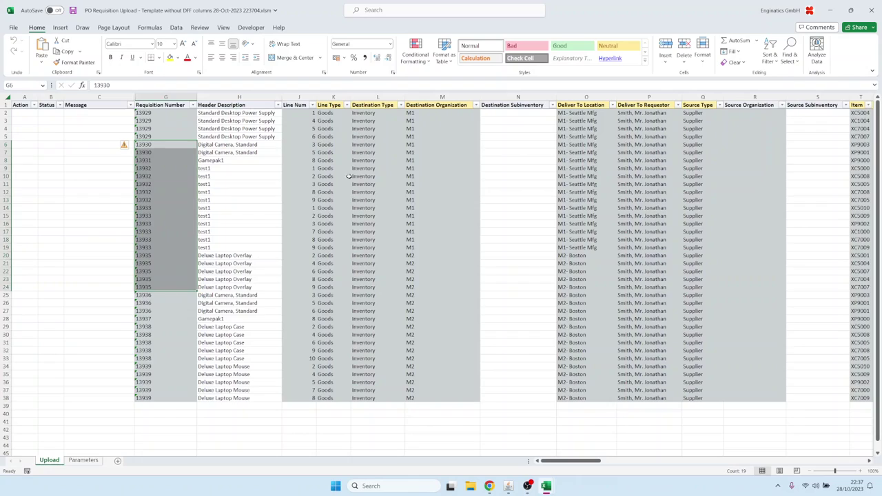
click(324, 184)
drag(337, 104, 441, 106)
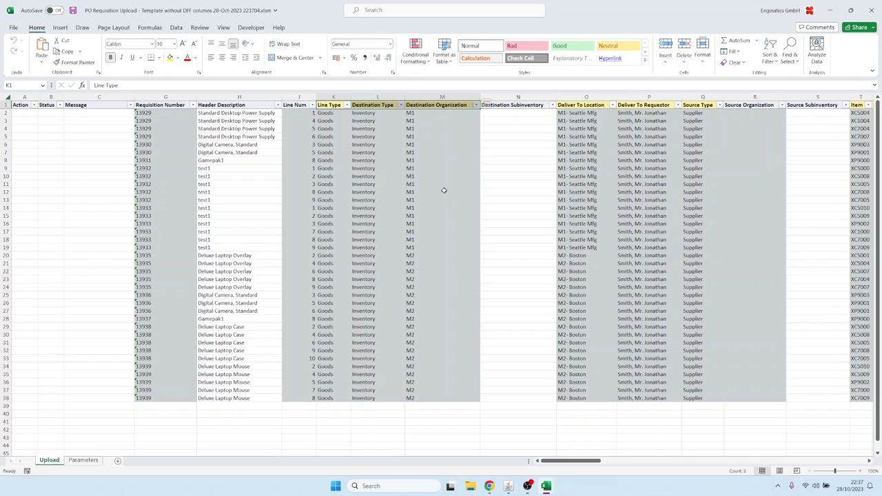
click(376, 207)
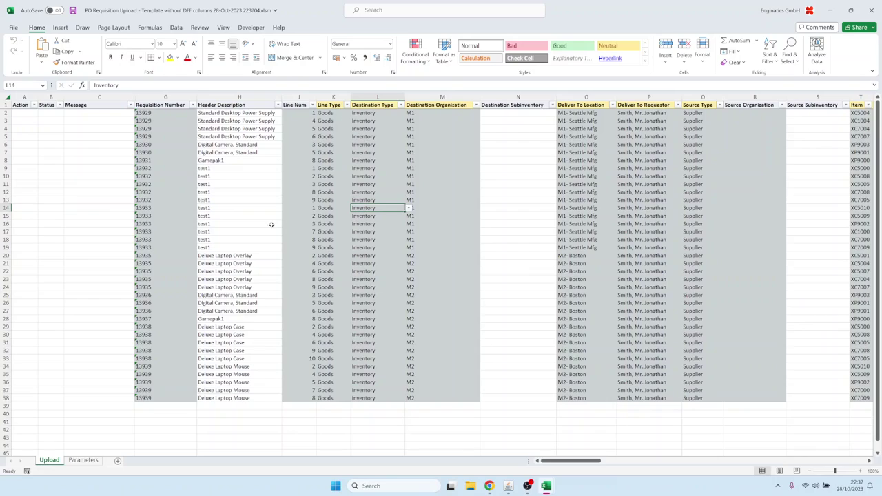
drag(234, 168, 231, 225)
drag(162, 138, 160, 292)
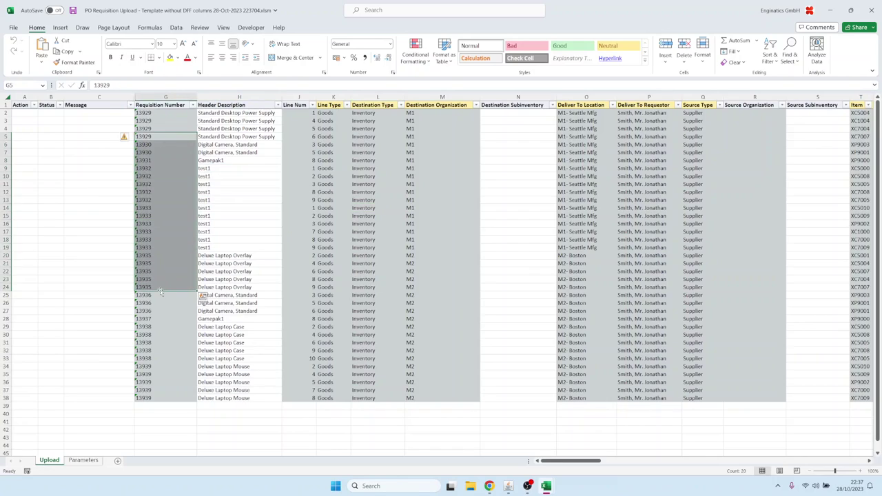
click(221, 199)
drag(218, 169, 227, 248)
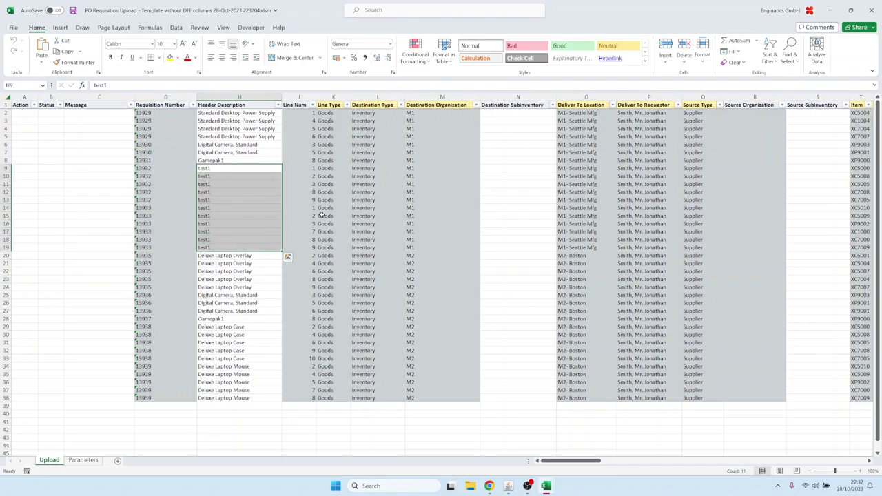
Step: Copy the Item Description values in rows 9 to 21
click(371, 186)
key(Up)
key(Up)
key(Left)
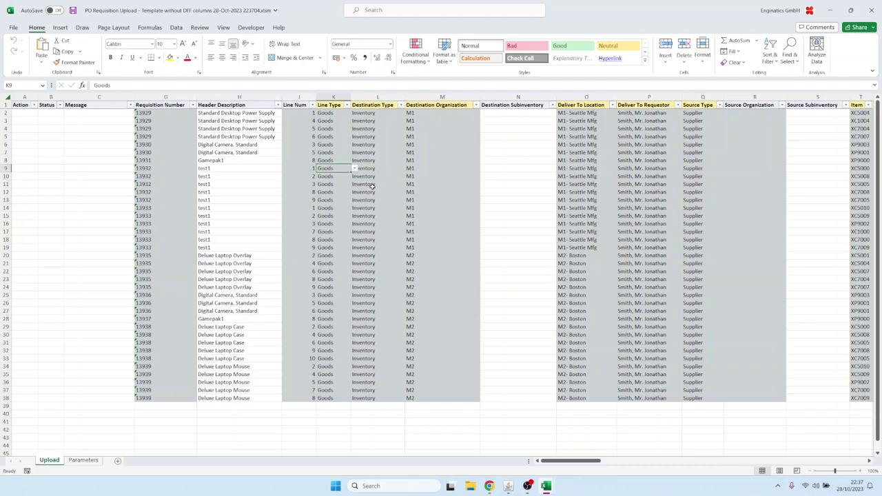
key(Left)
key(Left)
key(Left)
key(Right)
key(Right)
key(Right)
key(Right)
key(Right)
key(Right)
key(Right)
key(Right)
key(Right)
key(Right)
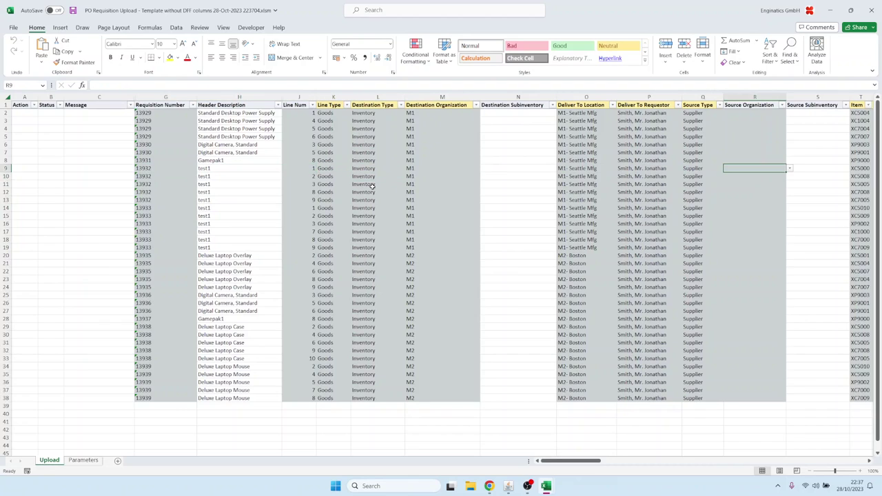
key(Right)
key(Right)
key(Right)
key(shift+Down)
key(shift+Down)
key(shift+Down)
key(shift+Down)
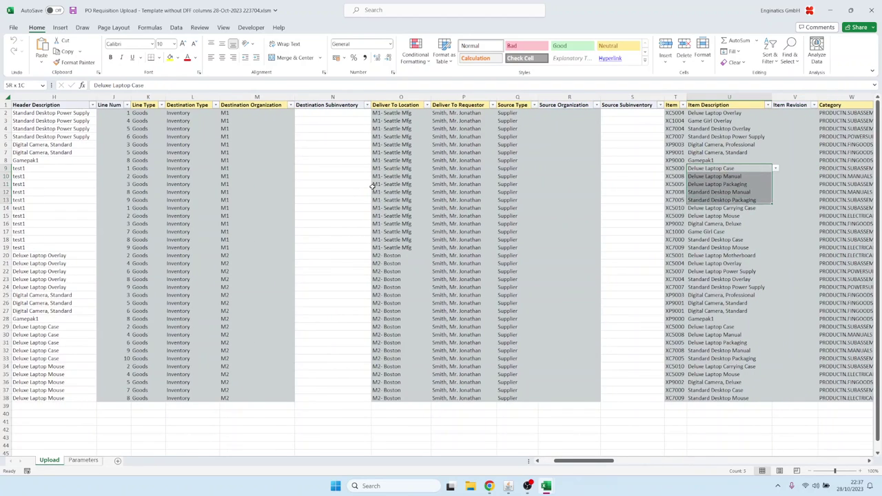
key(shift+Down)
key(shift+Down)
key(shift+Down)
key(shift+Down)
key(shift+Down)
key(shift+Down)
key(shift+Down)
key(shift+Down)
key(shift+Up)
key(shift+Down)
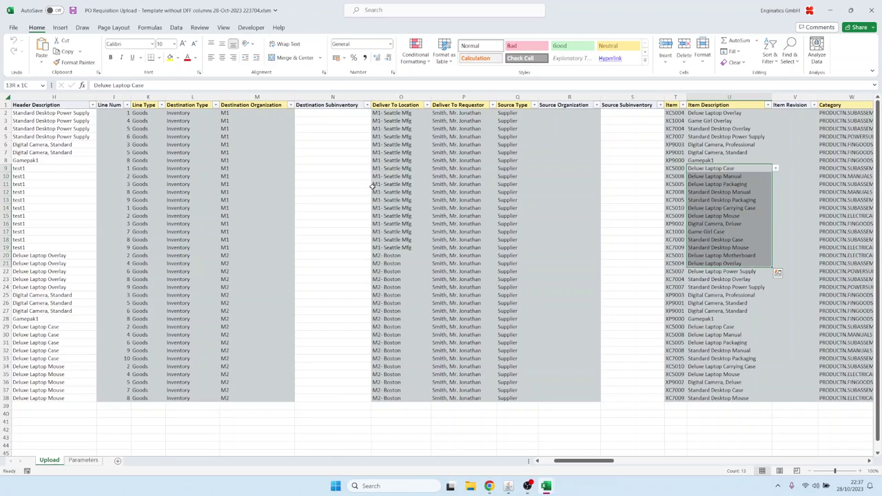
key(ctrl+c)
Step: Paste the copied item descriptions into the Header Description column, starting at row 9
key(Up)
key(Up)
key(Down)
key(Down)
key(Left)
key(Left)
key(Left)
key(Left)
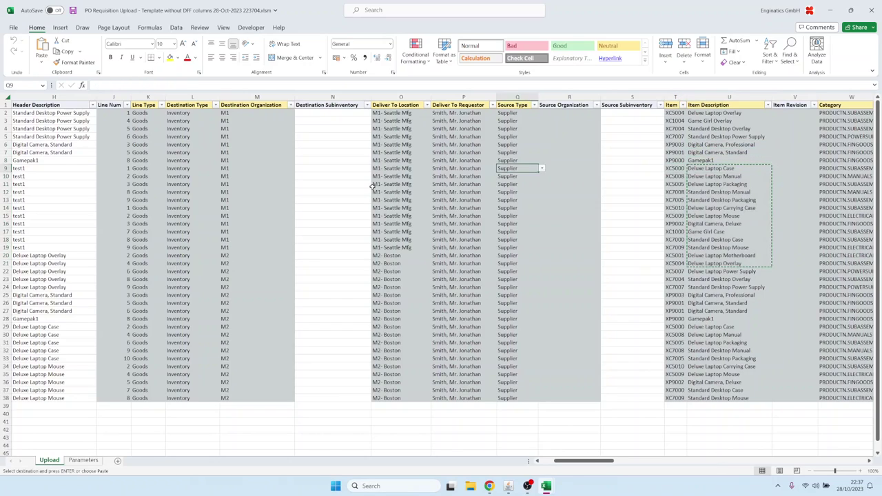
key(Left)
key(Left)
key(Left)
key(Left)
key(Left)
key(Left)
key(Left)
key(Left)
key(ctrl+v)
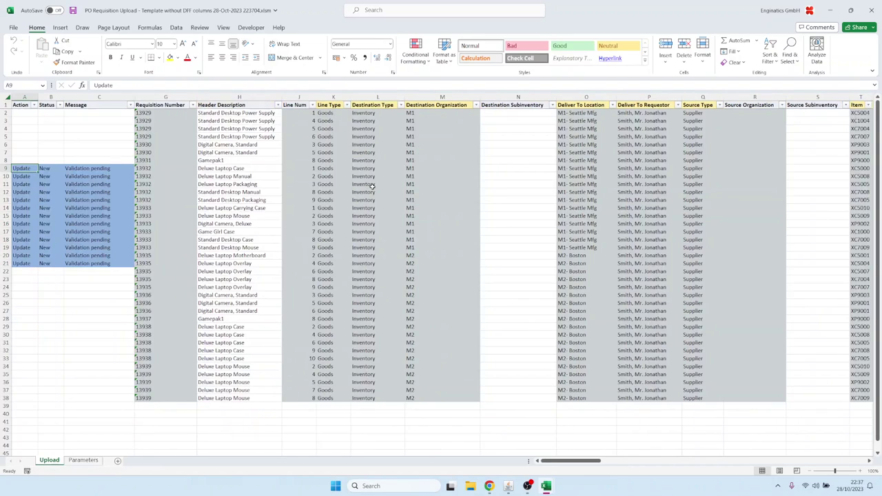
click(111, 224)
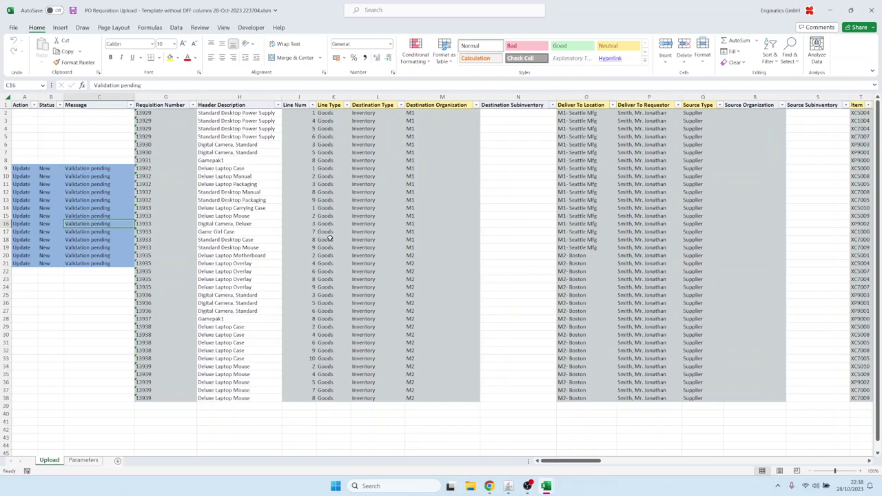
Step: Copy the requisition line data in rows 3 and 4, from Line Type through Need By Date
click(326, 120)
key(shift+Down)
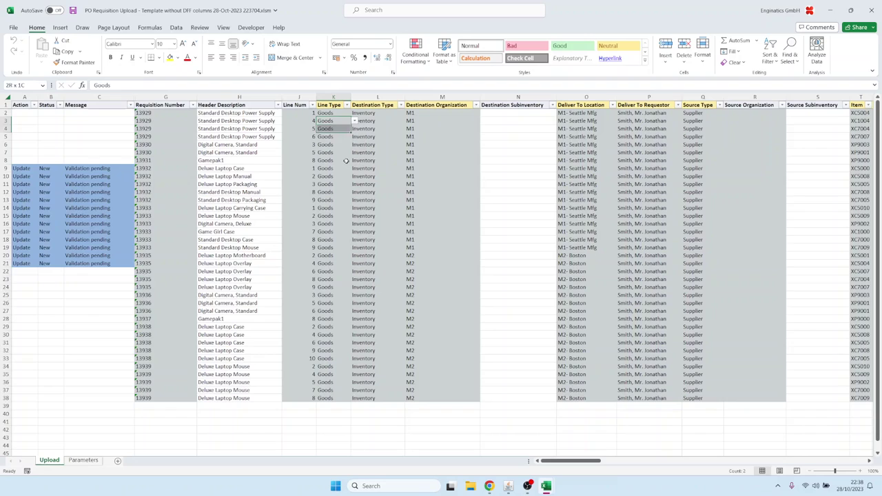
key(shift+Right)
key(shift+Right)
key(shift+Right)
key(shift+Right)
key(shift+Right)
key(shift+Right)
key(shift+Right)
key(shift+Right)
key(shift+Right)
key(shift+Right)
key(shift+Right)
key(shift+Right)
key(shift+Right)
key(shift+Right)
key(shift+Right)
key(shift+Right)
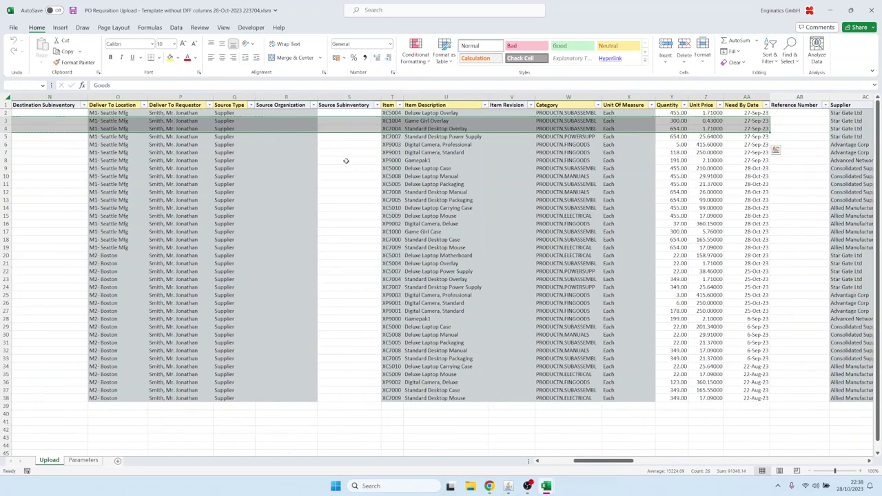
key(ctrl+c)
Step: Paste the two copied lines below the existing data, starting in the Line Type column of row 39
key(Home)
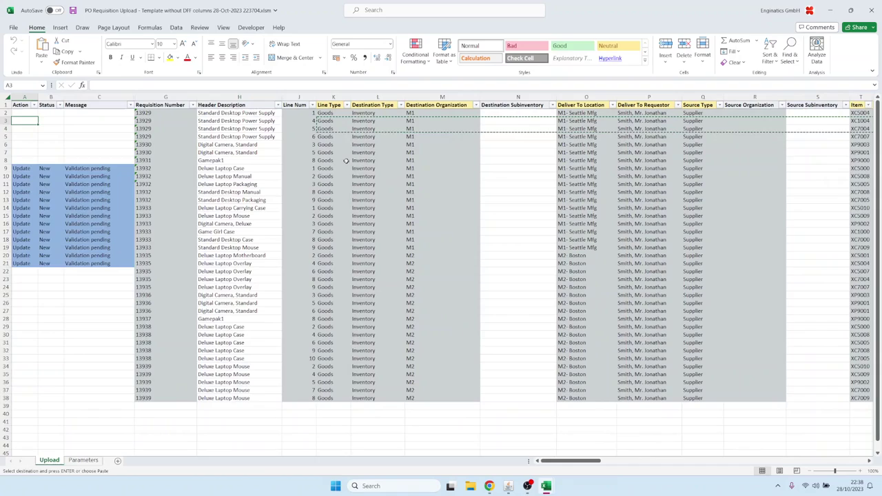
click(328, 406)
key(Return)
scroll(338, 307, down, 2)
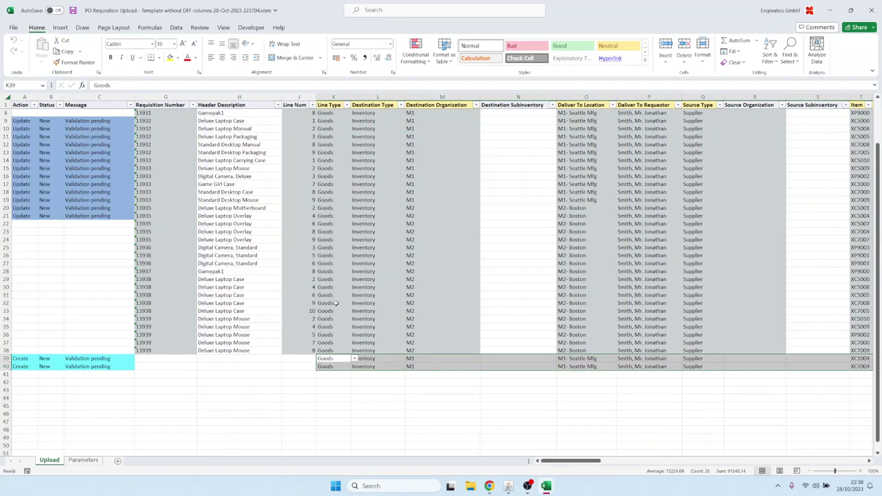
Step: Start a new requisition line in row 41 with line type Goods and destination type Inventory
click(339, 374)
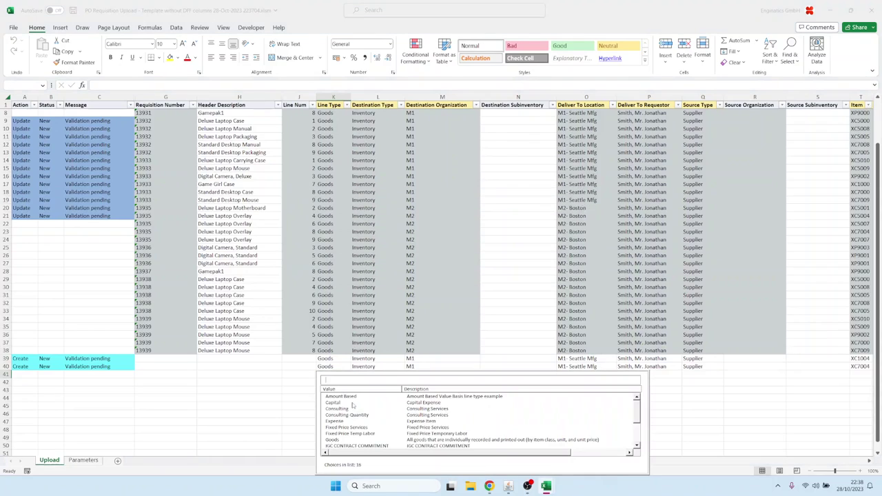
text(g)
key(Return)
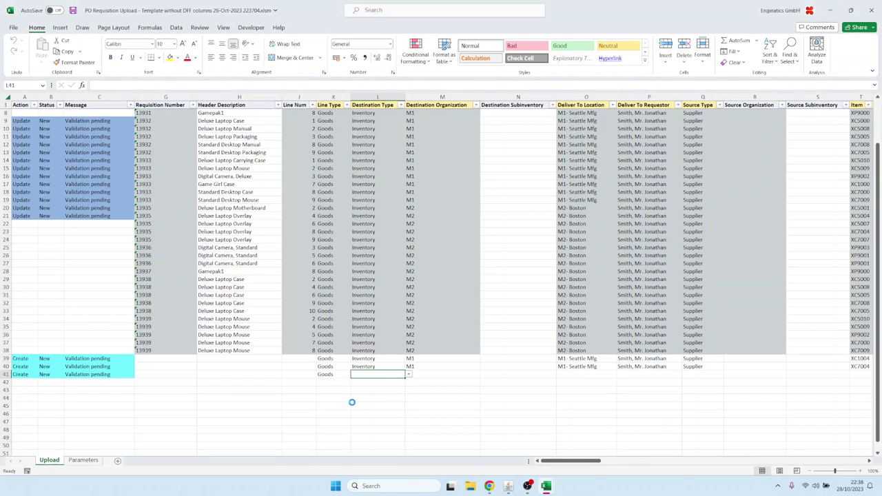
text(i)
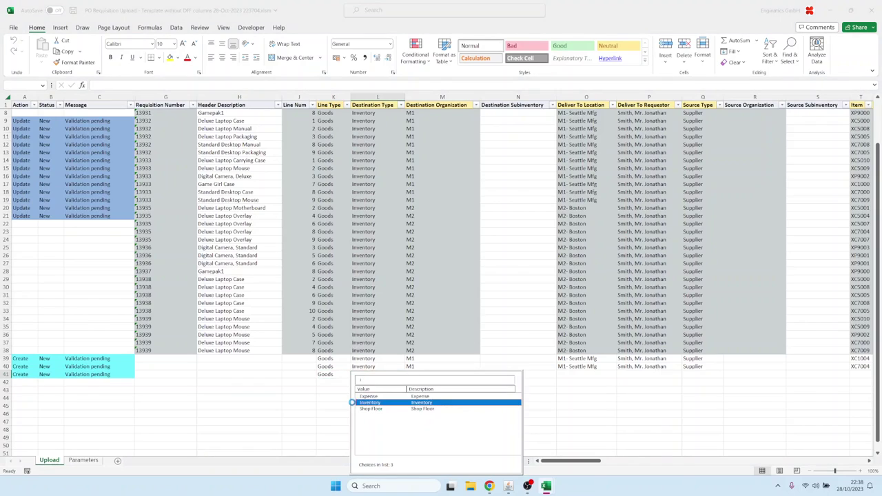
key(Return)
key(Tab)
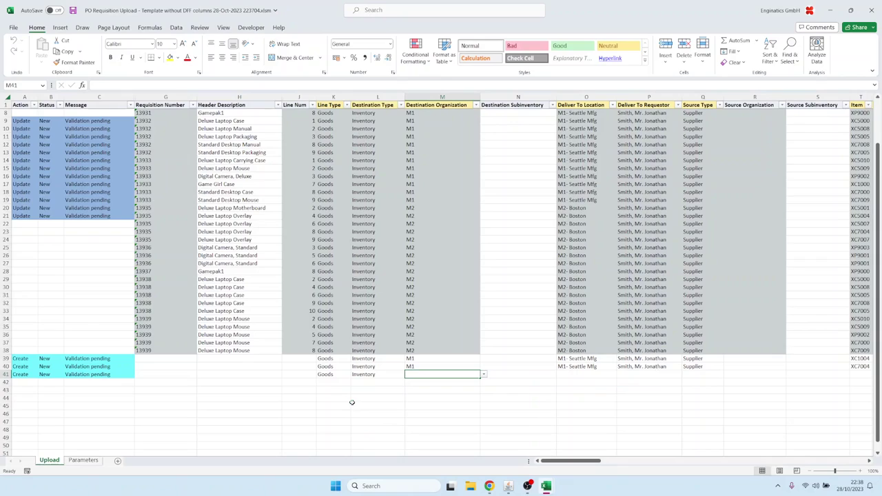
Step: Set the destination organization of the new line in row 41 to M1
text(m1)
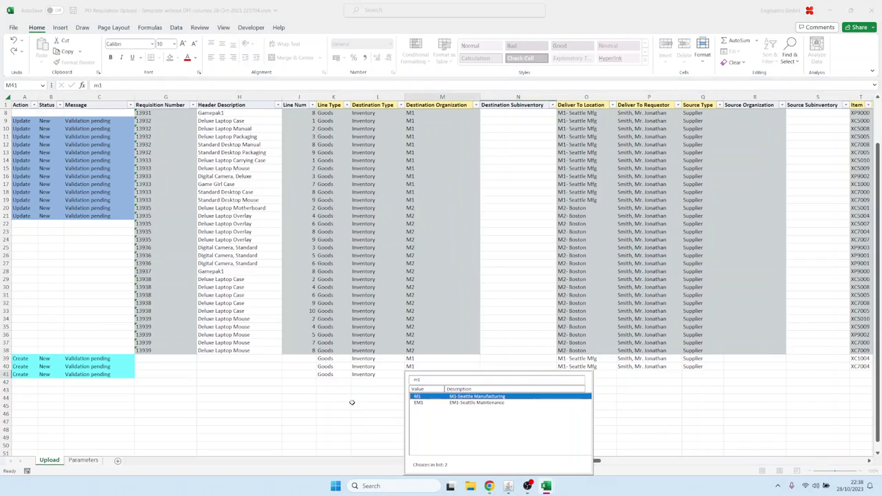
key(Return)
key(Tab)
key(Tab)
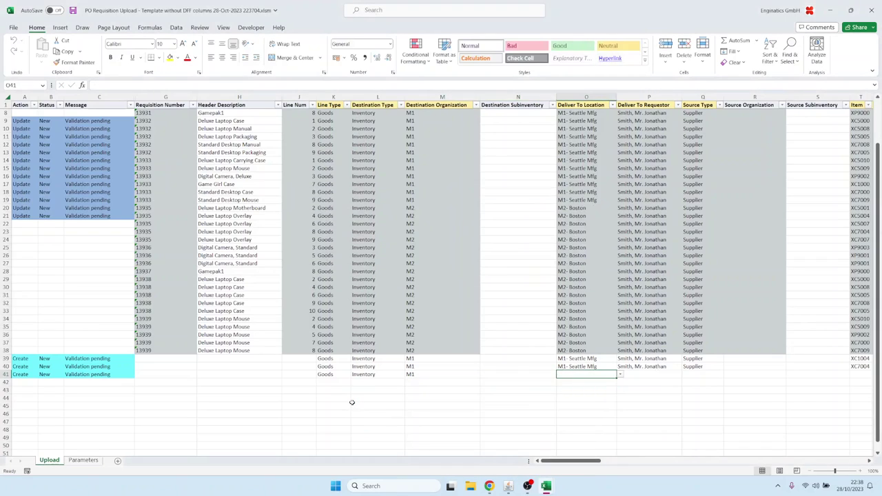
Step: Set the new line's deliver-to location to Buenos Aires and pick an employee as the deliver-to requestor
key(Down)
key(Return)
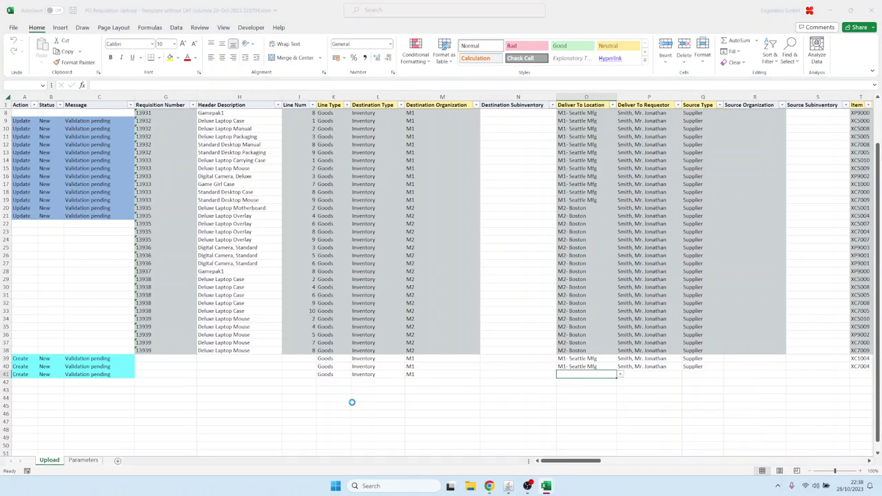
key(Tab)
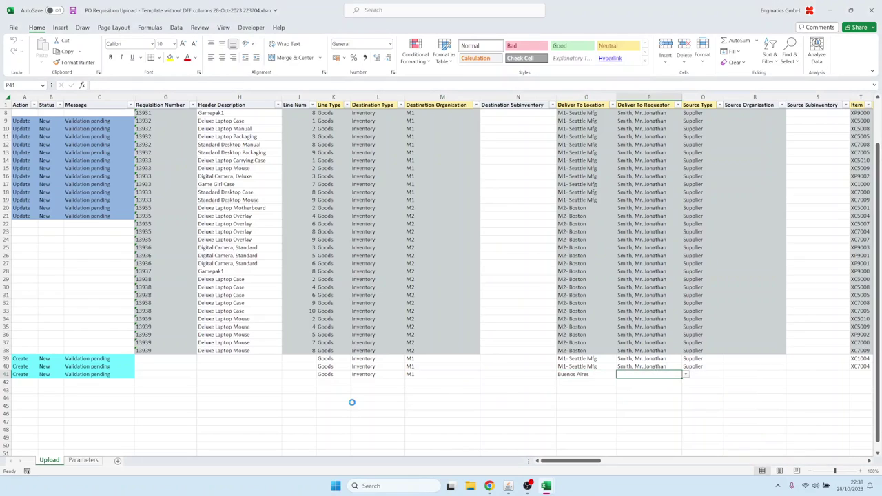
key(Down)
key(Return)
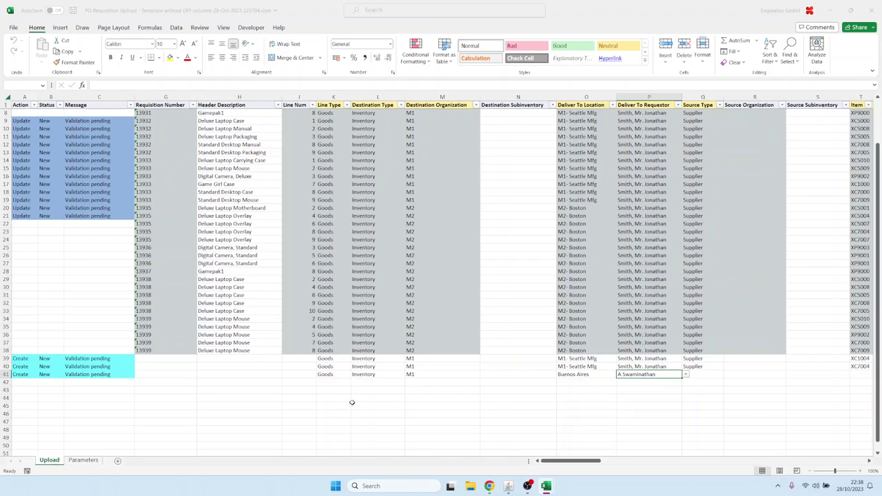
Step: Set the source type of the new requisition line in row 41 to Supplier
key(Tab)
text(S)
key(Tab)
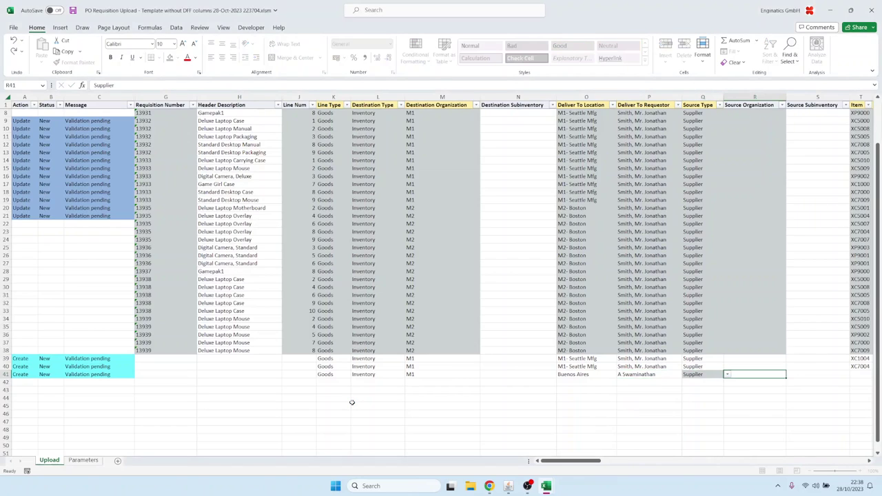
Step: Choose Fork Lift Battery as the item of the new line in row 41 from the items starting with f
key(Tab)
key(Tab)
key(Tab)
key(Tab)
key(Tab)
key(Tab)
key(Tab)
key(Tab)
key(Tab)
key(Tab)
key(Tab)
key(Tab)
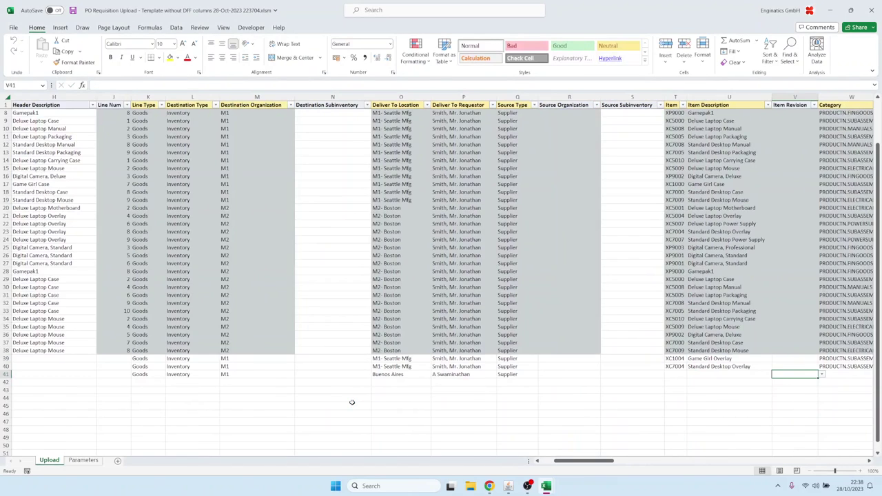
key(shift+Tab)
key(shift+Tab)
key(shift+Tab)
key(shift+Tab)
key(shift+Tab)
key(shift+Tab)
key(shift+Tab)
key(shift+Tab)
key(shift+Tab)
key(shift+Tab)
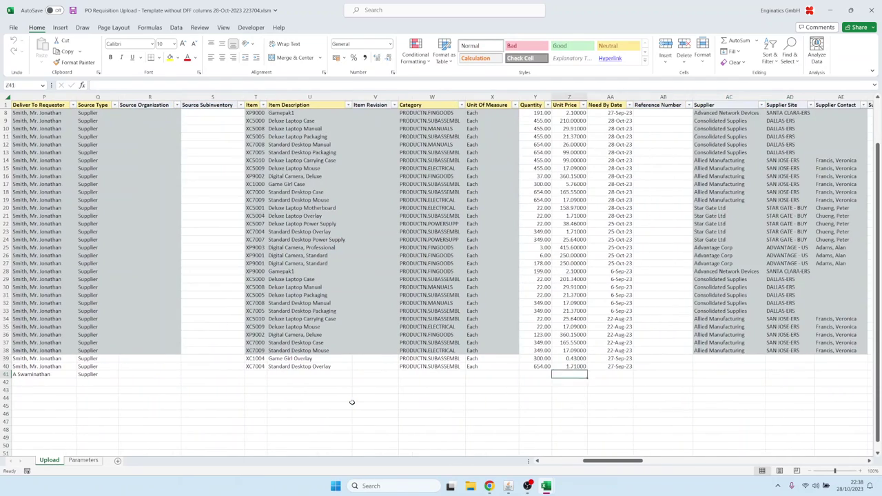
text(f)
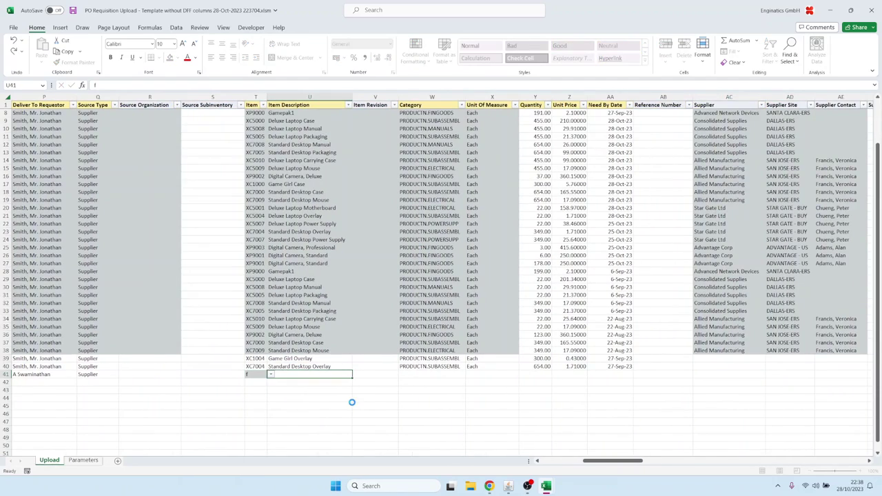
key(Down)
key(Down)
key(Down)
key(Down)
key(Down)
key(Down)
key(Down)
key(Down)
key(Down)
key(Down)
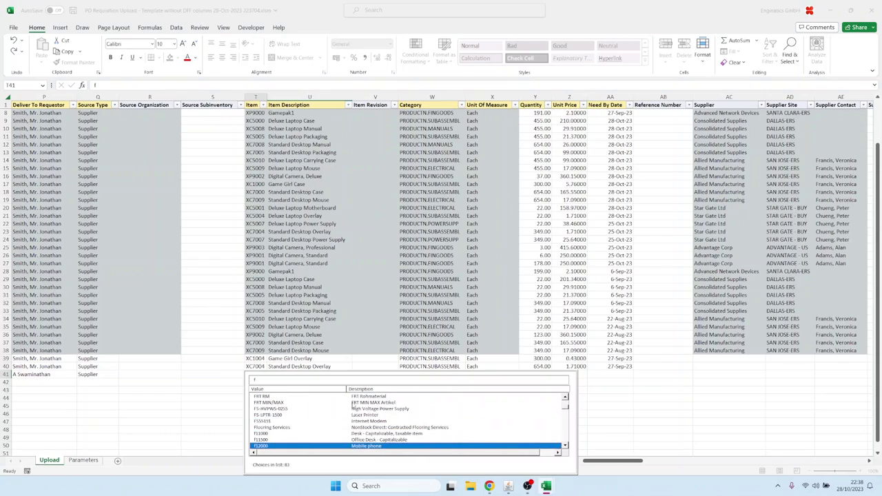
key(Down)
key(Down)
key(Down)
key(Down)
key(Down)
key(Down)
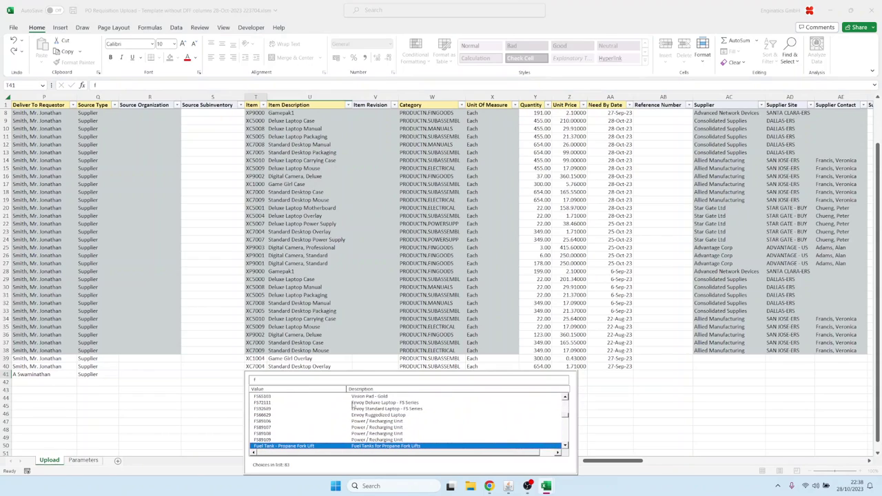
key(Down)
key(Down)
key(Down)
key(Down)
key(Down)
key(Down)
key(Down)
key(Down)
key(Down)
key(Down)
key(Up)
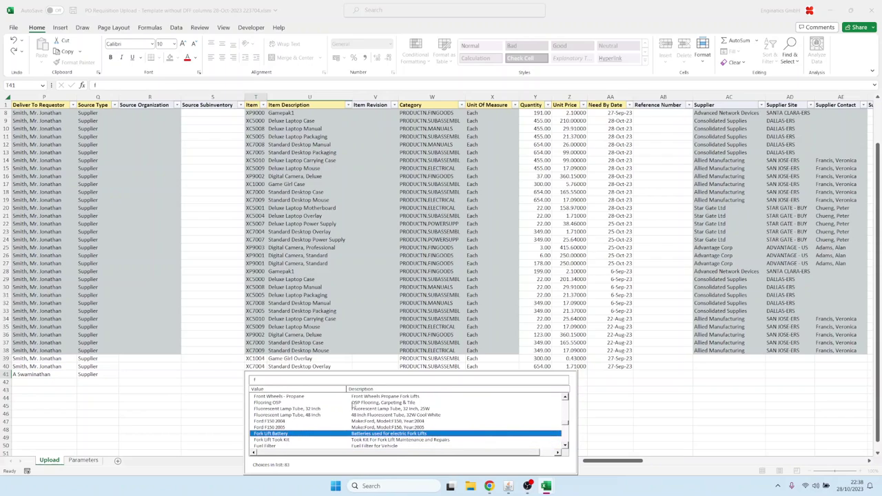
key(Return)
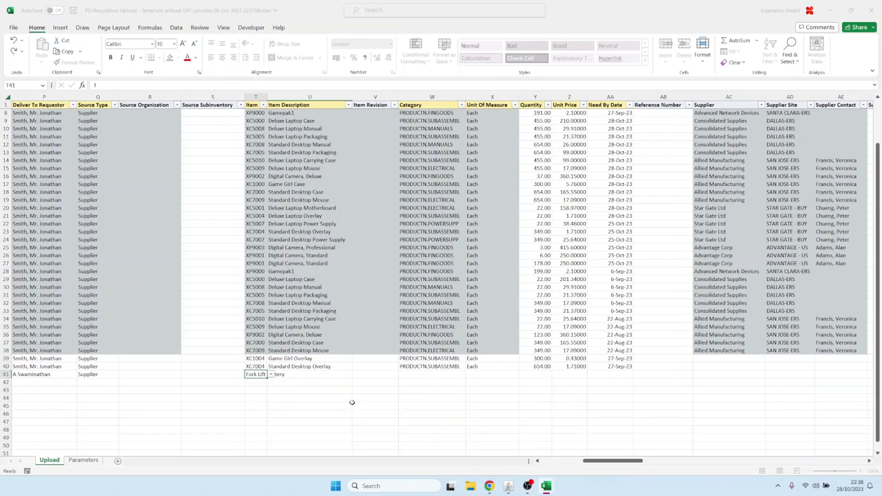
key(Tab)
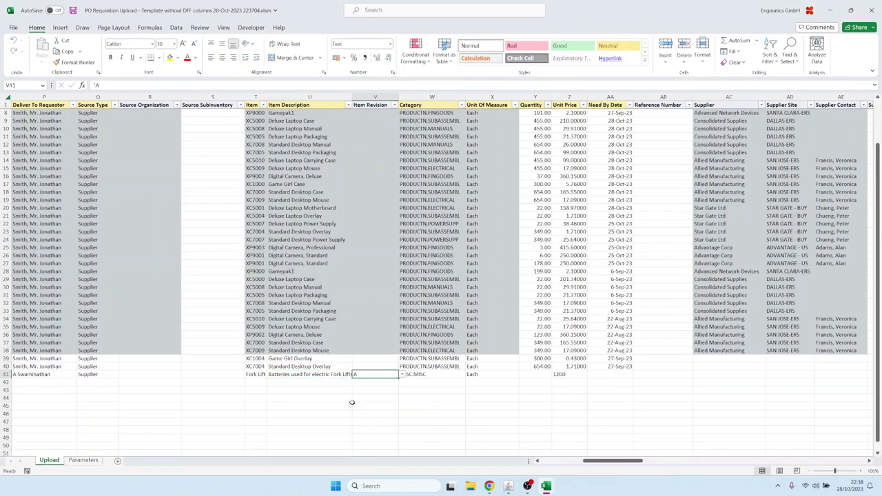
Step: Set the new line's quantity to 1 and its unit price to 1180
key(Tab)
text(1200)
key(Left)
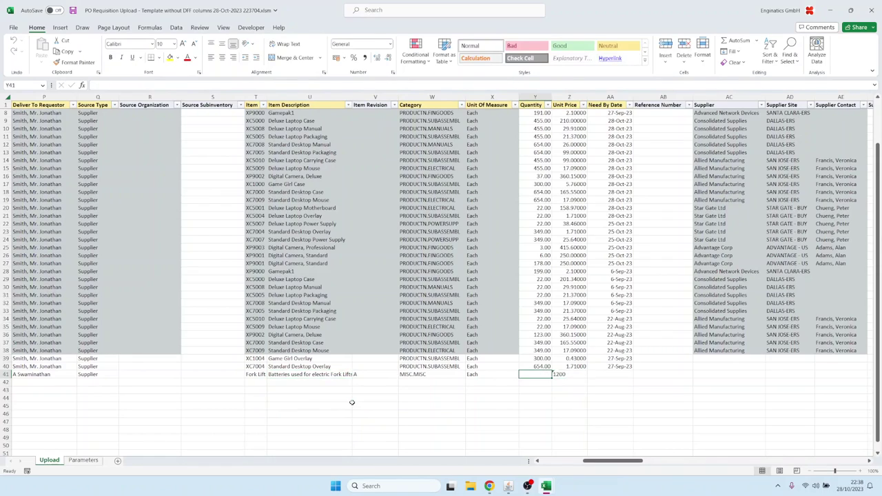
text(1)
key(Tab)
text(1)
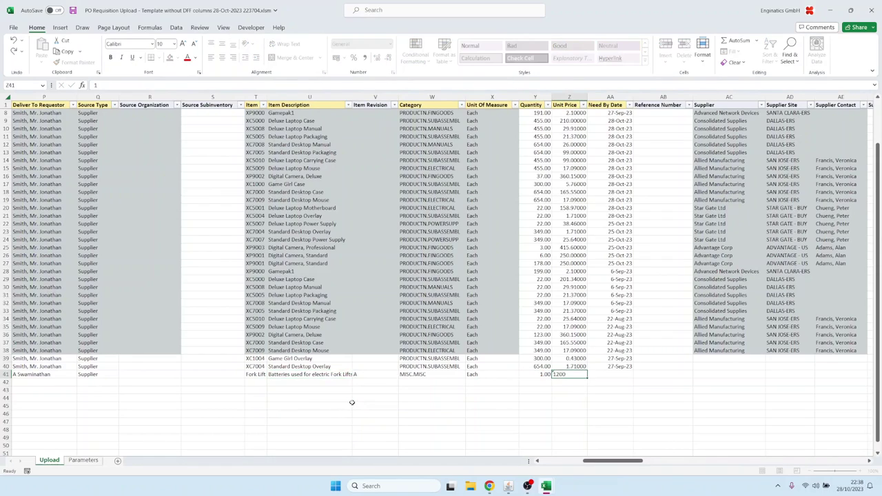
key(Escape)
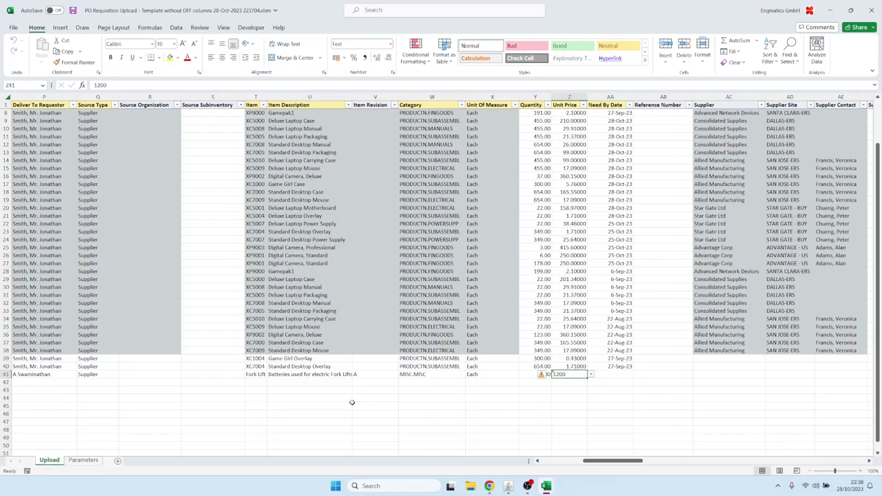
text(1)
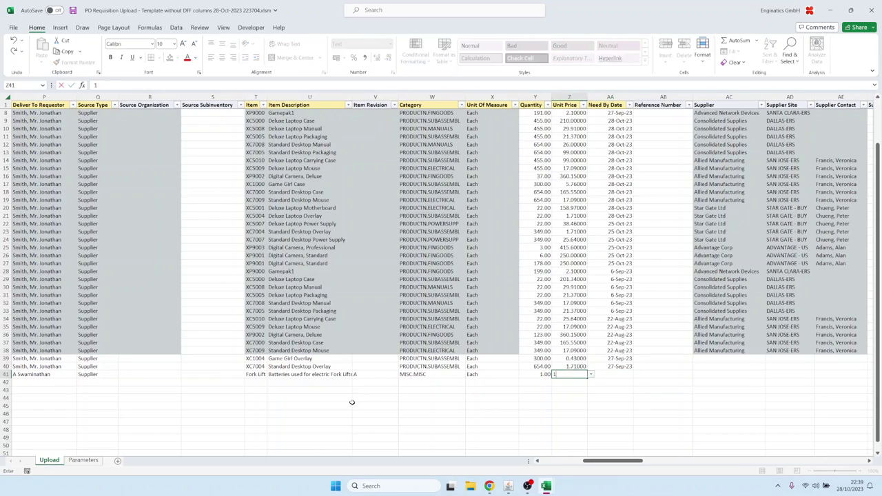
text(180)
key(Tab)
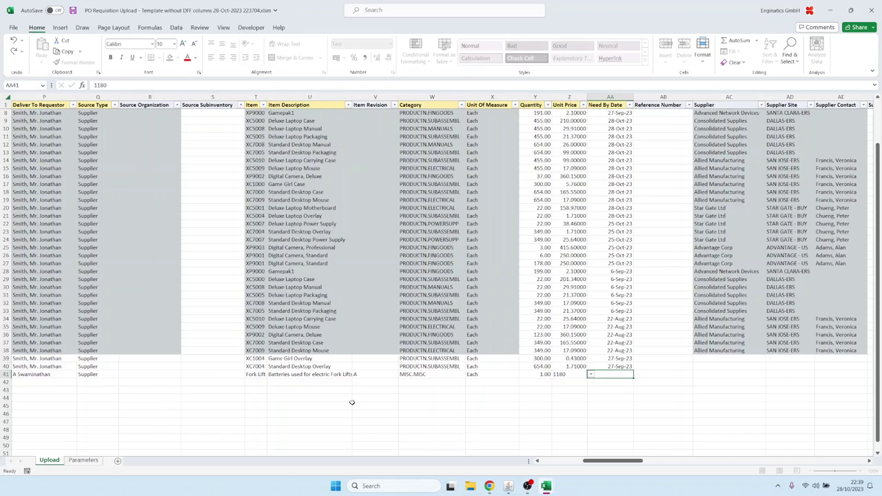
Step: Set the new line's need-by date to 1-Jan-23 and save the workbook
text(1jan23)
key(Tab)
key(Home)
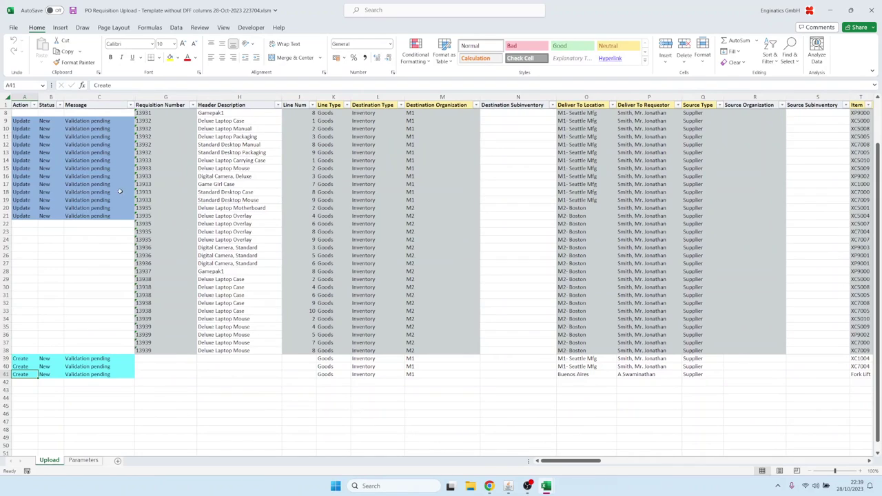
key(ctrl+s)
Step: Switch to Oracle Applications and upload the workbook PO Requisition Upload - Template without DFF columns 28-Oct-2023 223704.xlsm
click(508, 486)
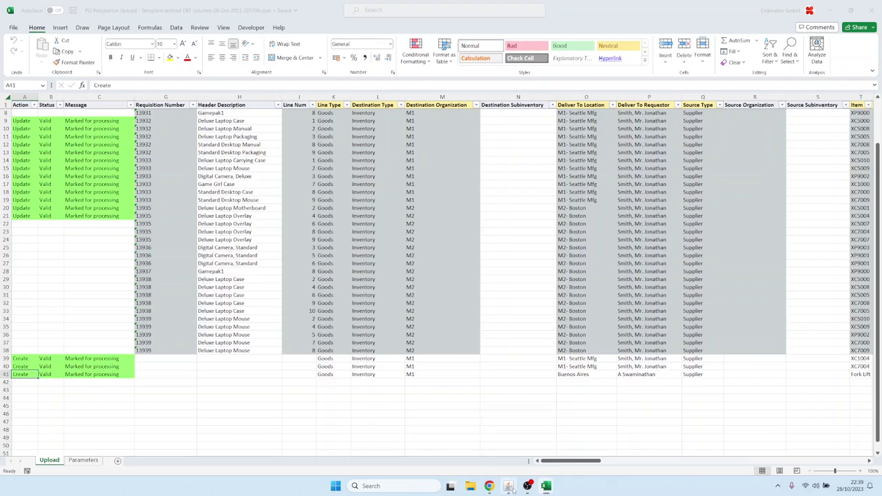
click(55, 109)
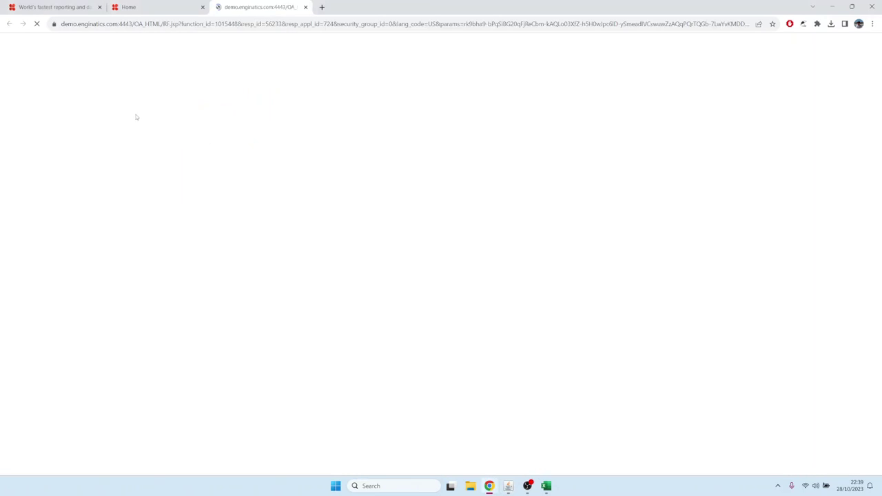
click(77, 88)
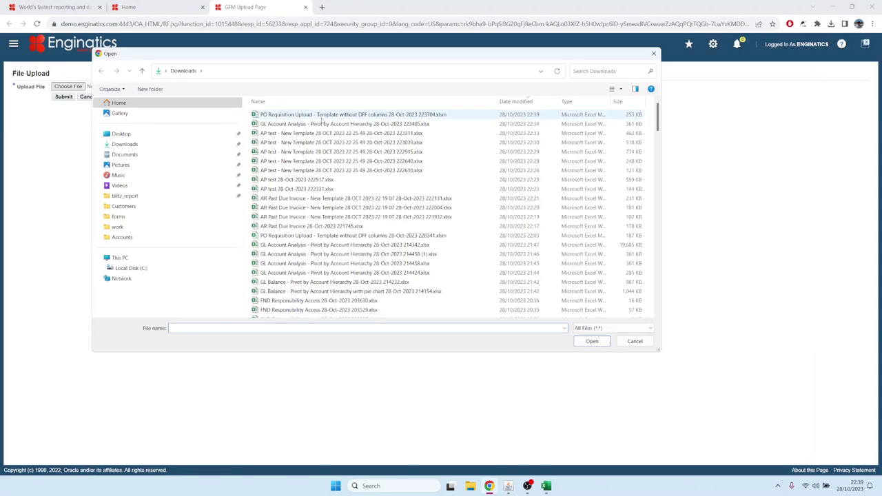
click(352, 115)
click(592, 341)
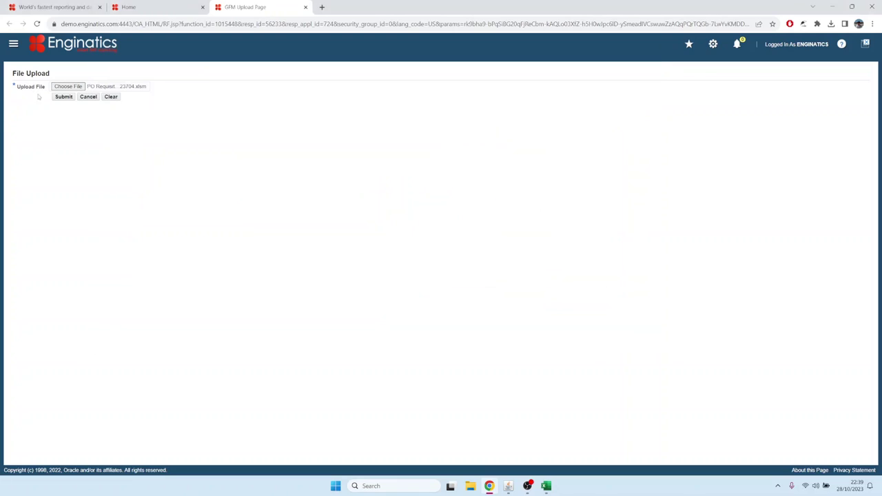
click(64, 97)
click(305, 7)
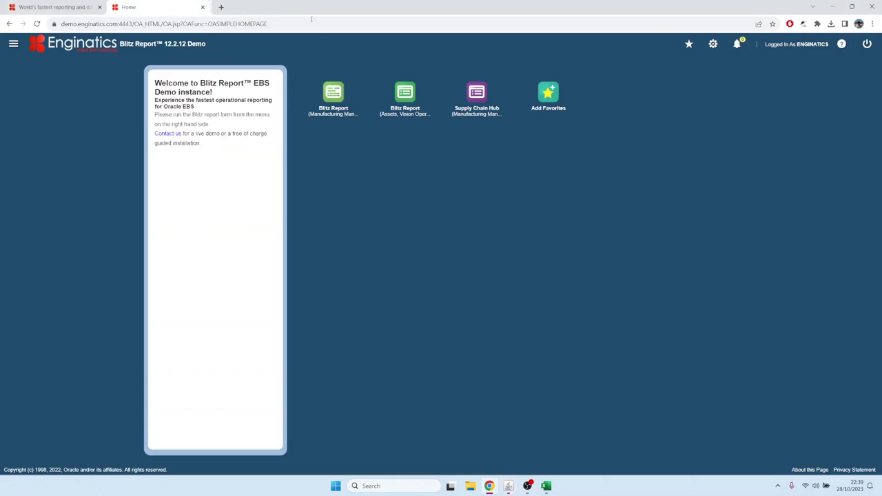
Step: Return to Oracle Applications, switch to the upload result workbook in Excel and examine the messages of the updated and created lines
click(508, 486)
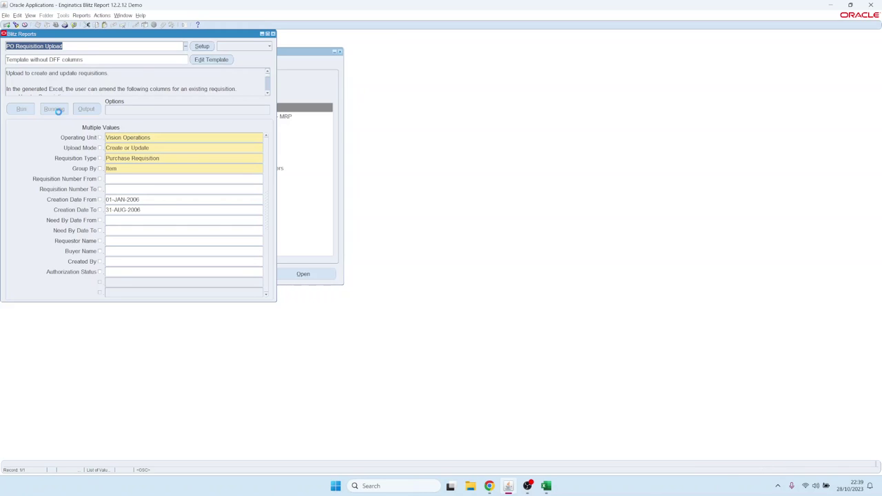
key(alt+Tab)
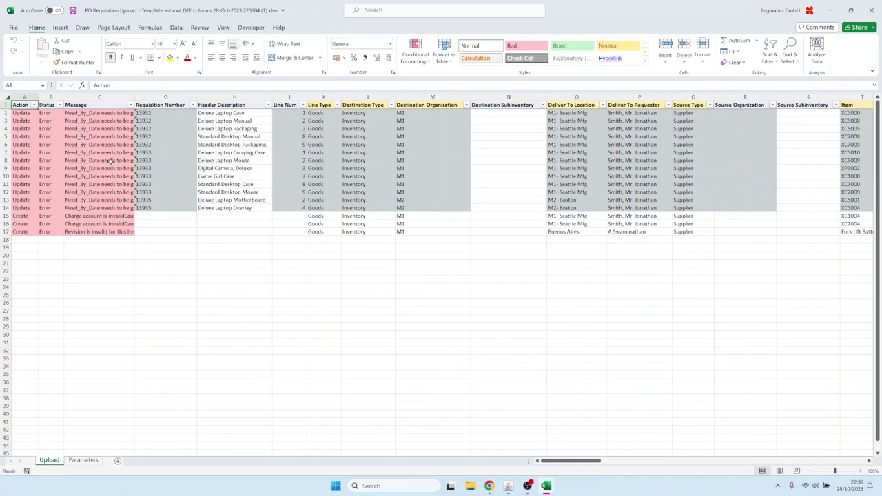
click(88, 114)
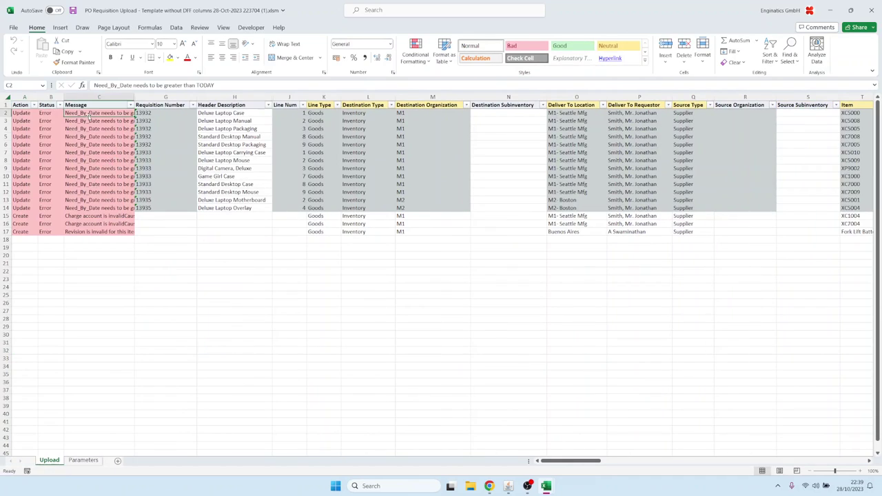
double_click(88, 113)
key(Escape)
click(83, 137)
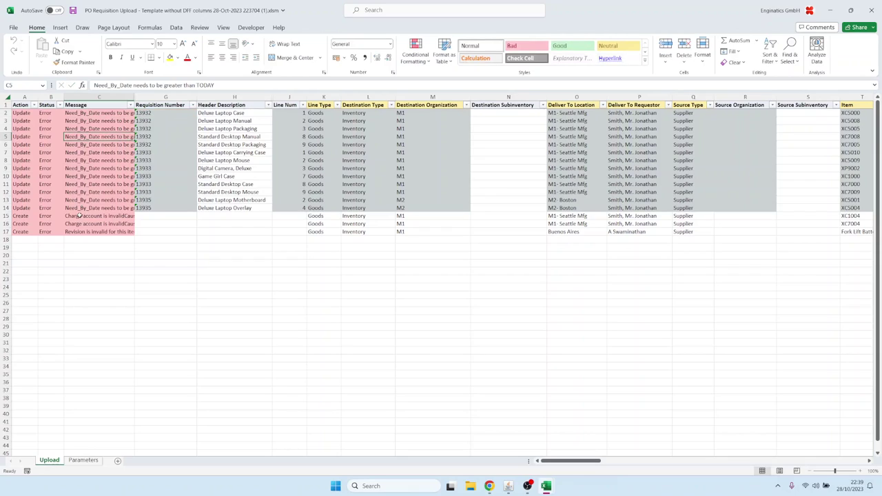
click(80, 218)
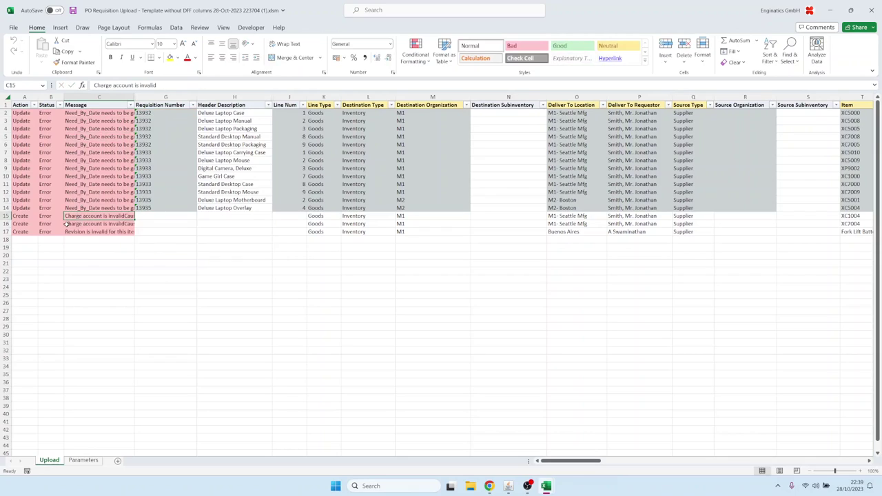
click(78, 232)
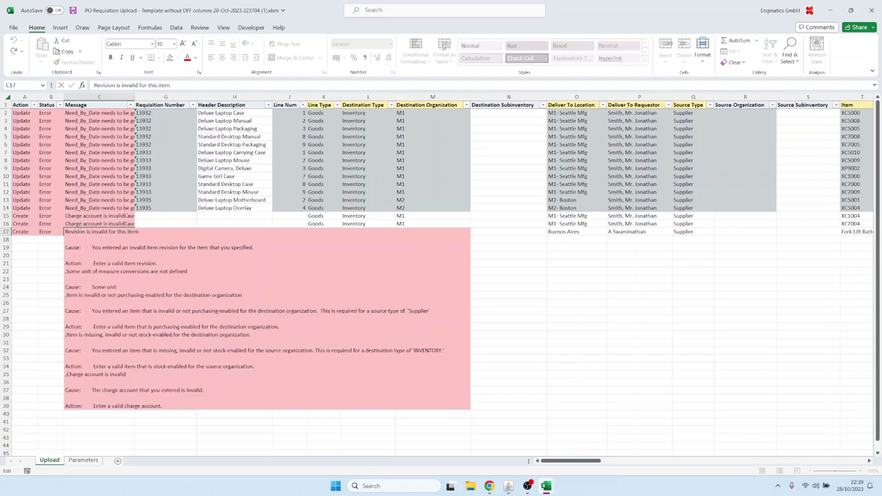
Step: Set the need-by date of the first requisition line in row 2 to 30-Oct-23
click(79, 113)
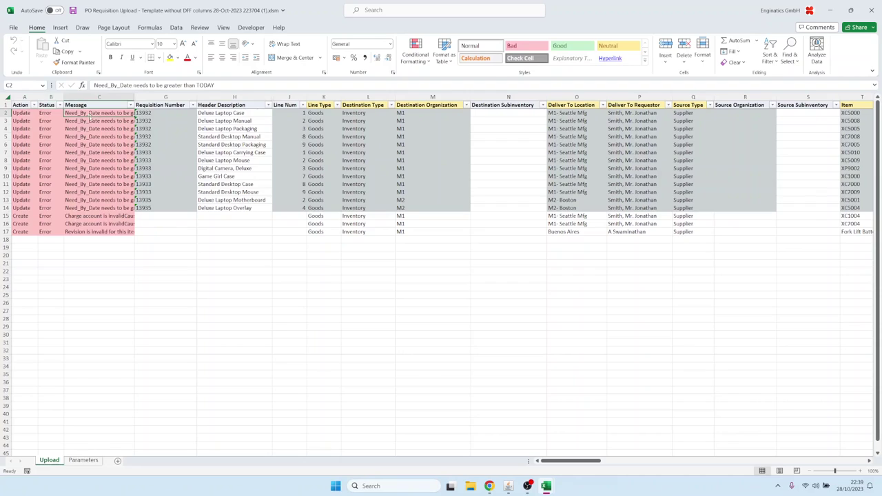
key(Right)
key(Right)
key(Right)
key(Right)
key(Right)
key(Right)
key(Right)
key(Right)
key(Right)
key(Right)
key(Right)
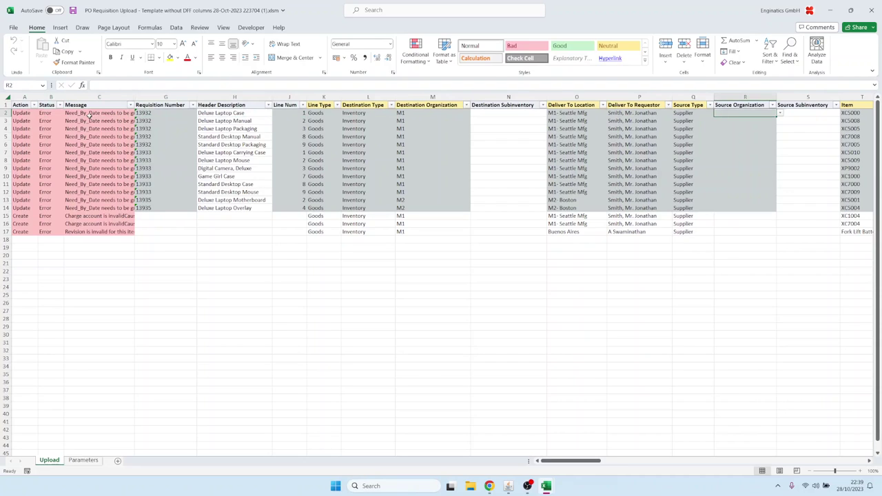
key(Right)
key(Right)
key(Right)
key(Right)
key(Right)
key(Right)
key(Right)
key(Right)
key(Right)
key(Right)
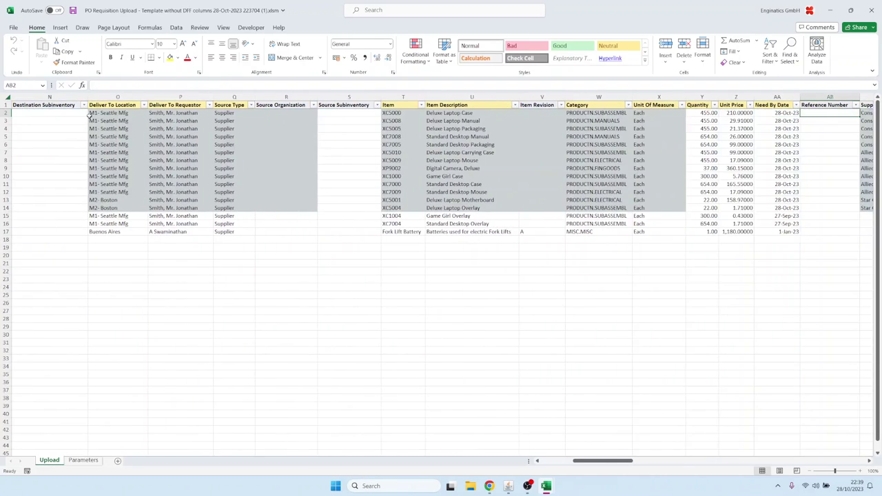
key(Left)
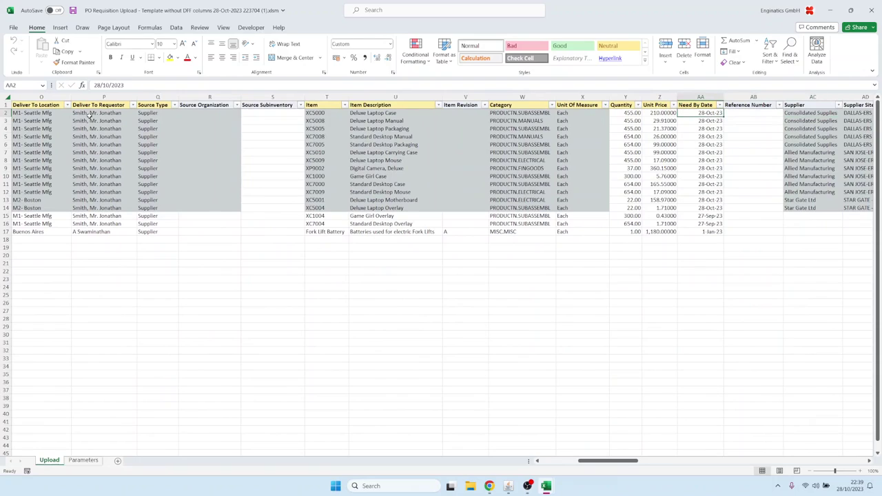
text(30)
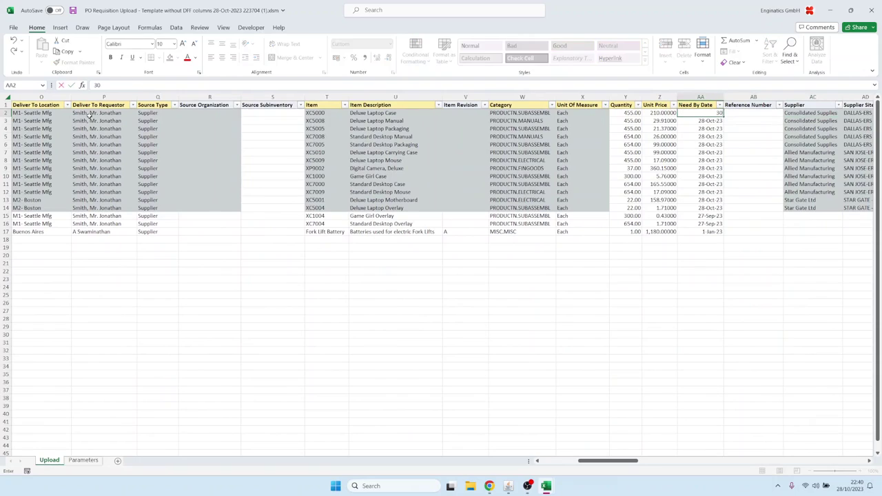
text(oct23)
key(Tab)
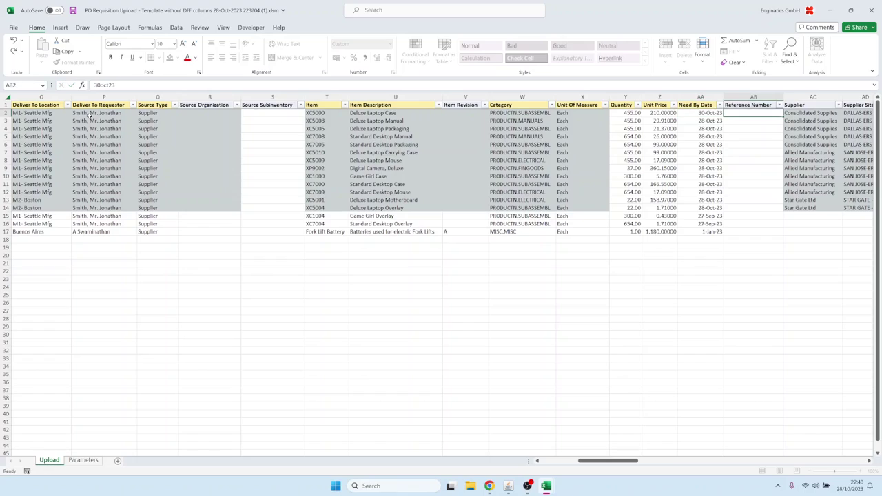
Step: Copy the need-by date from row 2 to the other update lines down to row 14
key(Left)
key(ctrl+c)
key(shift+Down)
key(shift+Down)
key(shift+Down)
key(shift+Down)
key(shift+Down)
key(shift+Down)
key(shift+Down)
key(shift+Down)
key(shift+Down)
key(shift+Down)
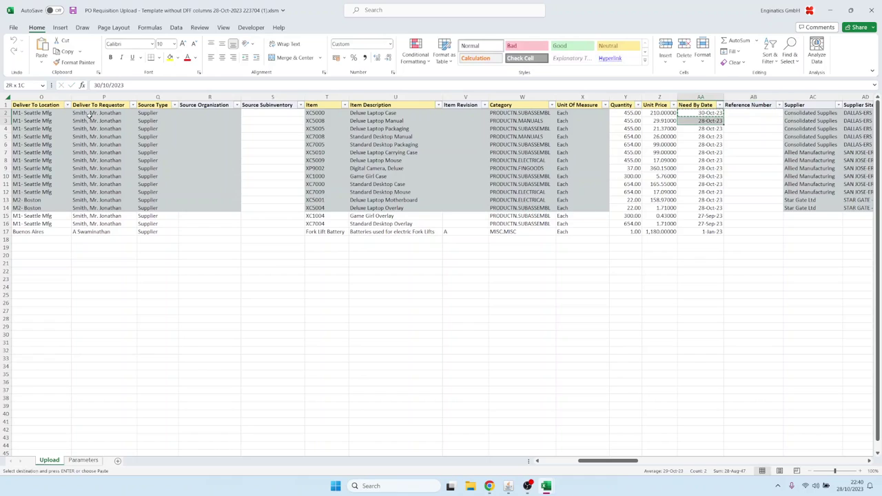
key(shift+Down)
key(shift+Down)
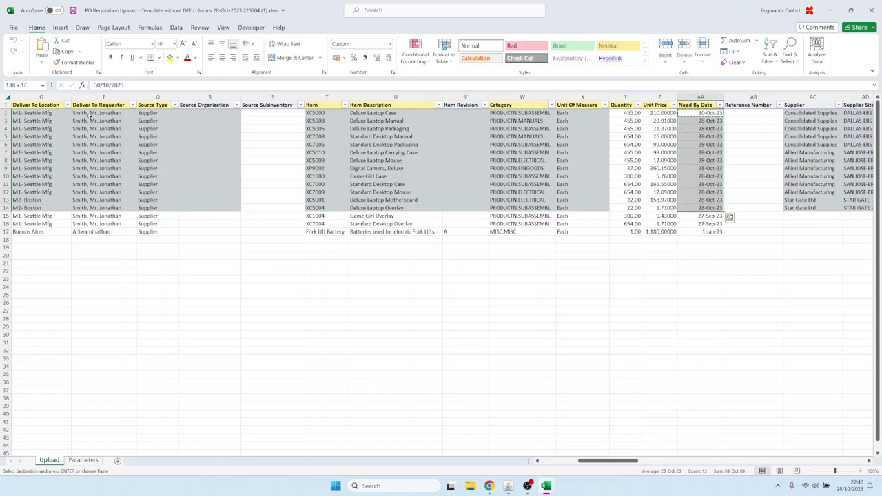
key(ctrl+v)
key(Escape)
key(ctrl+Home)
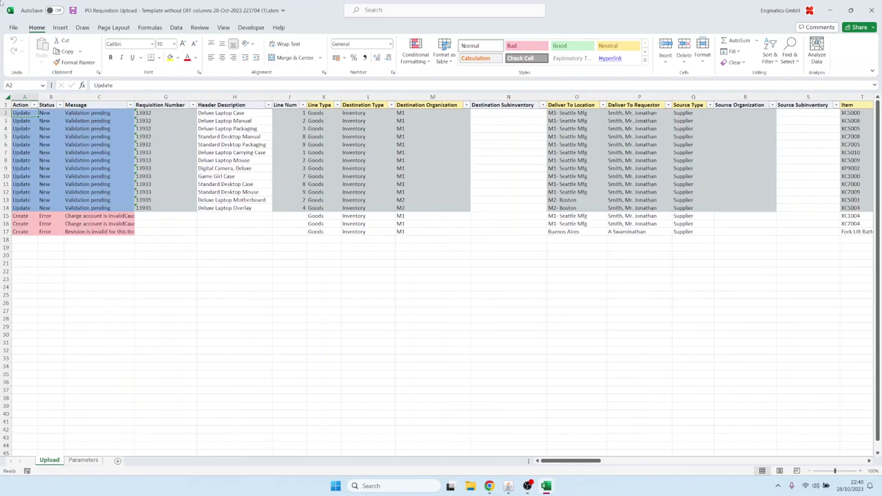
Step: Copy Charge Account Segment1 to Segment5 (01, 000, 1410, 0000, 000) from rows 12–14 into the create lines in rows 15–17
click(73, 216)
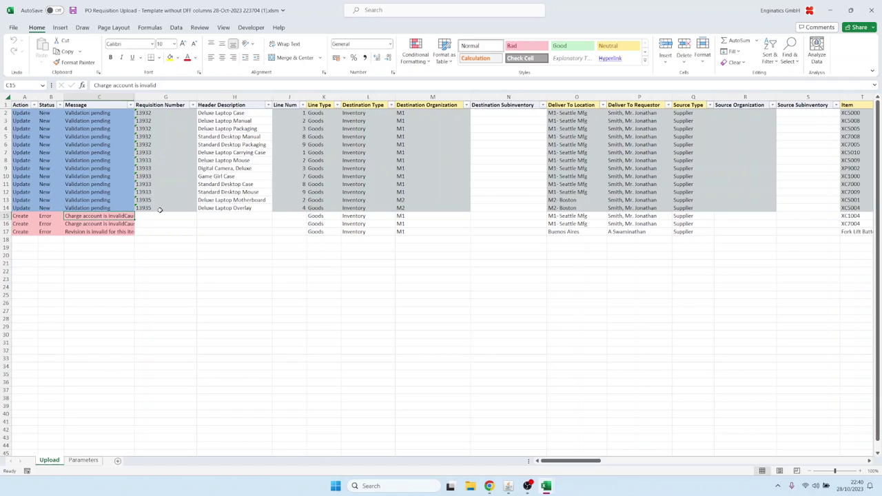
key(Right)
key(Right)
key(Right)
key(Right)
key(Right)
key(Right)
key(Right)
key(Right)
key(Right)
key(Right)
key(Right)
key(Right)
key(Right)
key(Right)
key(Right)
key(Right)
key(Right)
key(Right)
key(Right)
key(Right)
key(Right)
key(Right)
key(Right)
key(Right)
key(Right)
key(Right)
key(Right)
key(Right)
key(Right)
key(Right)
key(Right)
key(Right)
key(Right)
key(Right)
key(Right)
key(Right)
key(Right)
key(Right)
key(Right)
key(Right)
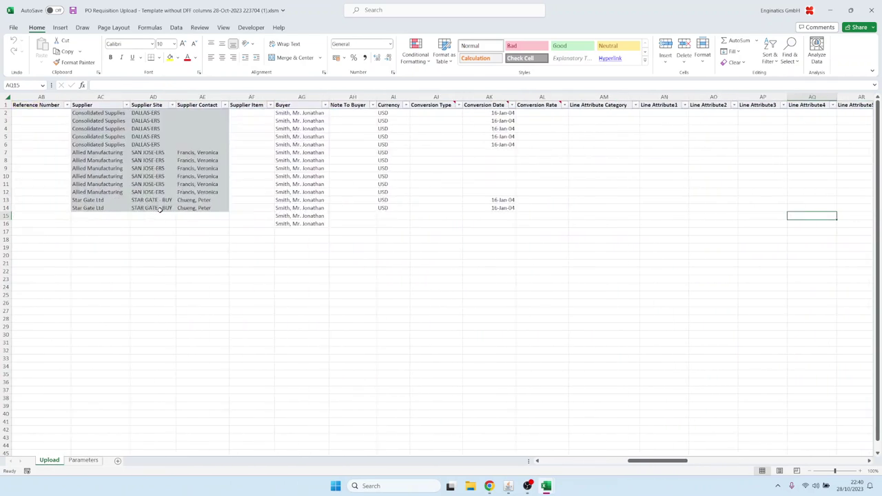
key(Left)
key(Left)
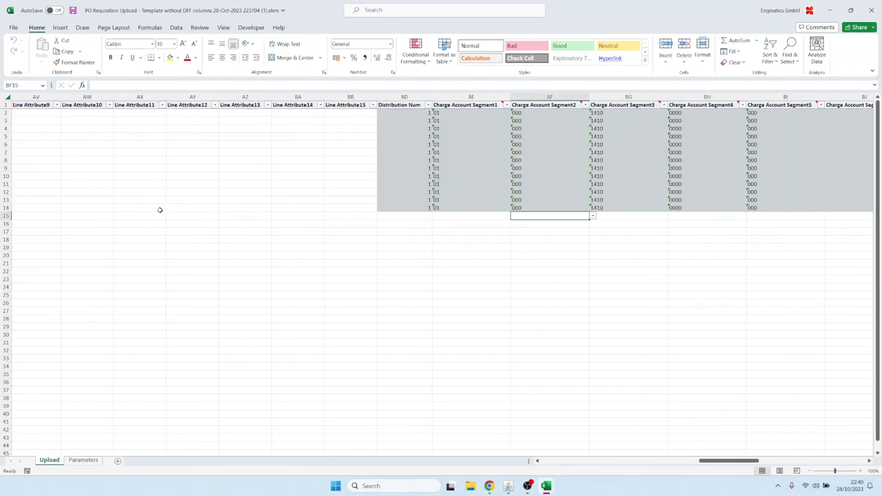
key(Left)
key(Up)
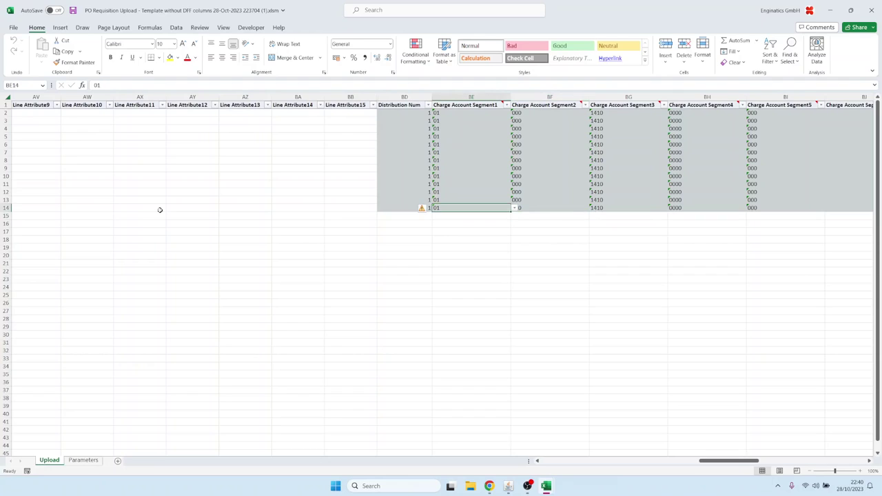
key(shift+Up)
key(shift+Up)
key(shift+Right)
key(shift+Right)
key(shift+Right)
key(shift+Right)
key(shift+Right)
key(shift+Right)
key(shift+Left)
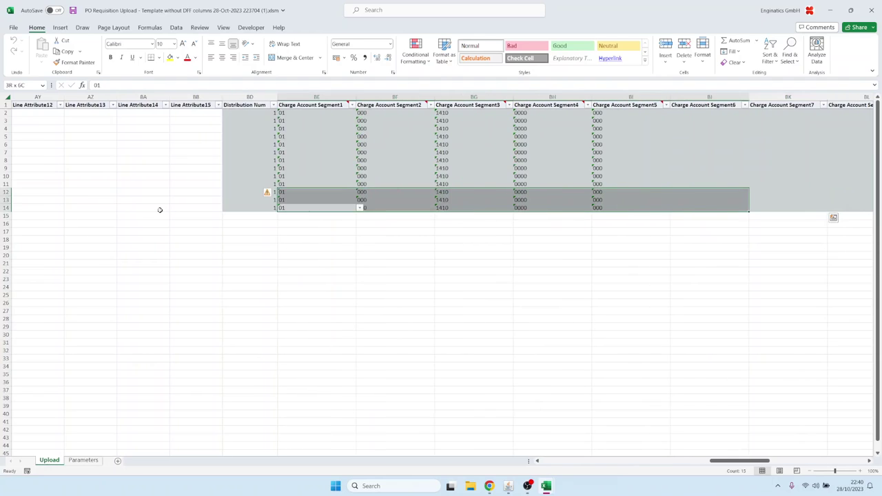
key(shift+Left)
key(ctrl+c)
key(Down)
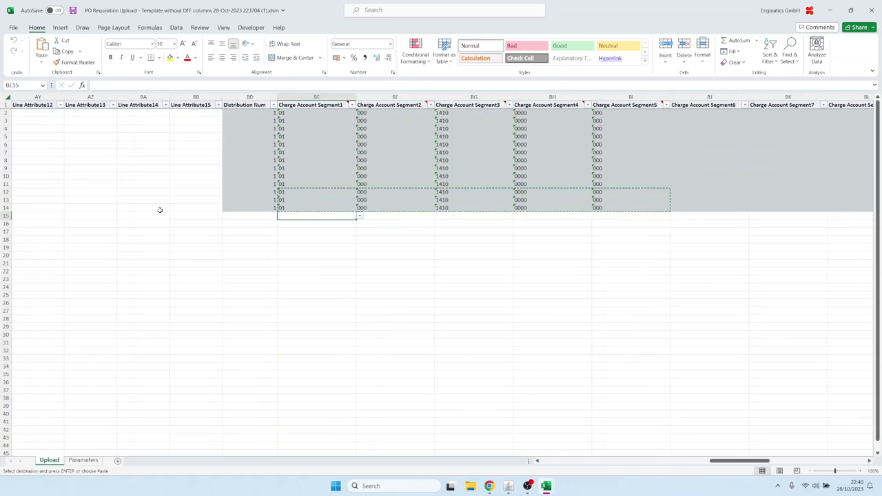
key(ctrl+v)
key(Home)
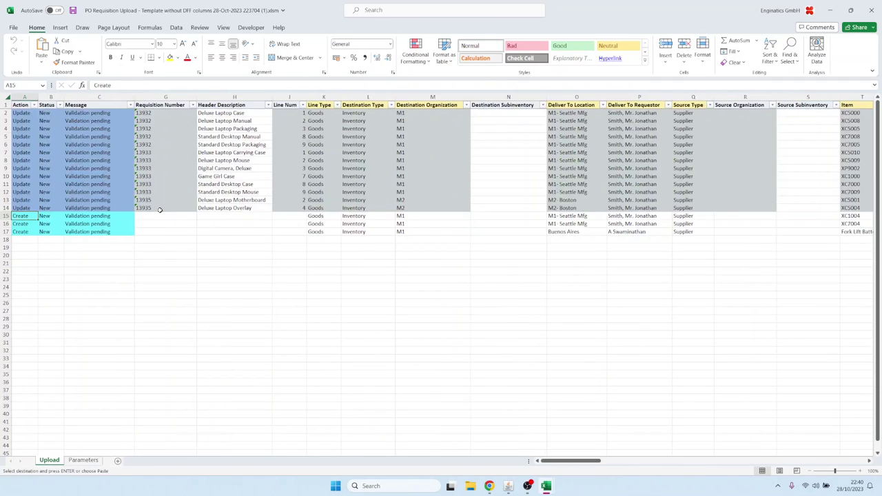
click(73, 11)
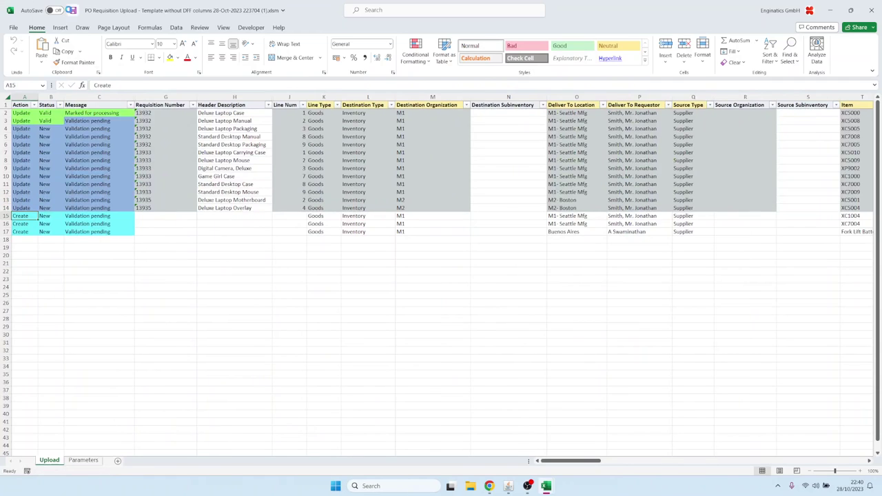
click(510, 487)
click(53, 110)
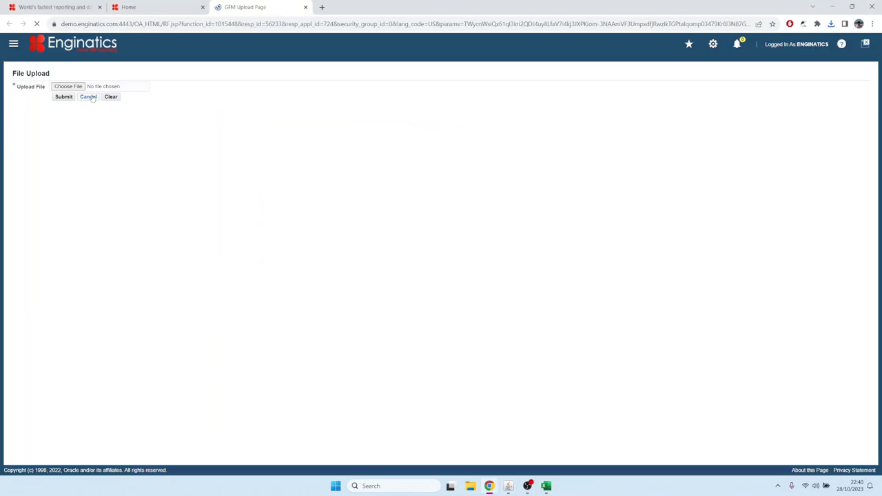
click(68, 86)
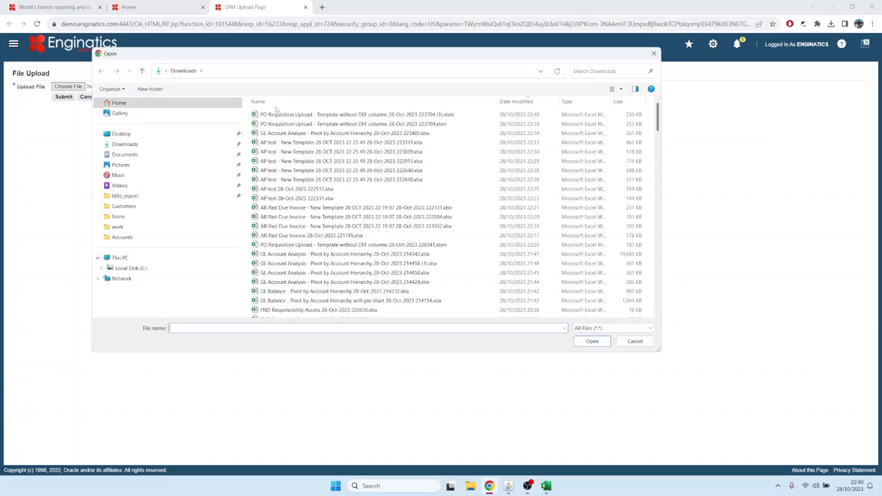
click(592, 341)
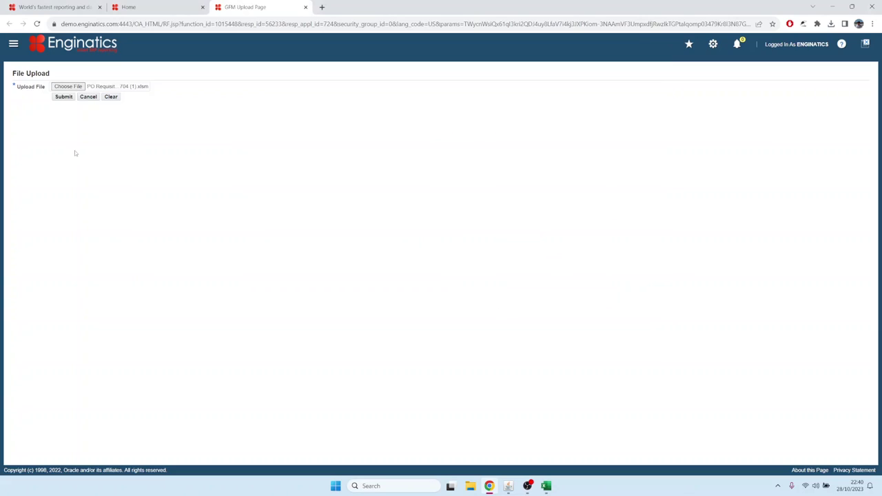
click(64, 97)
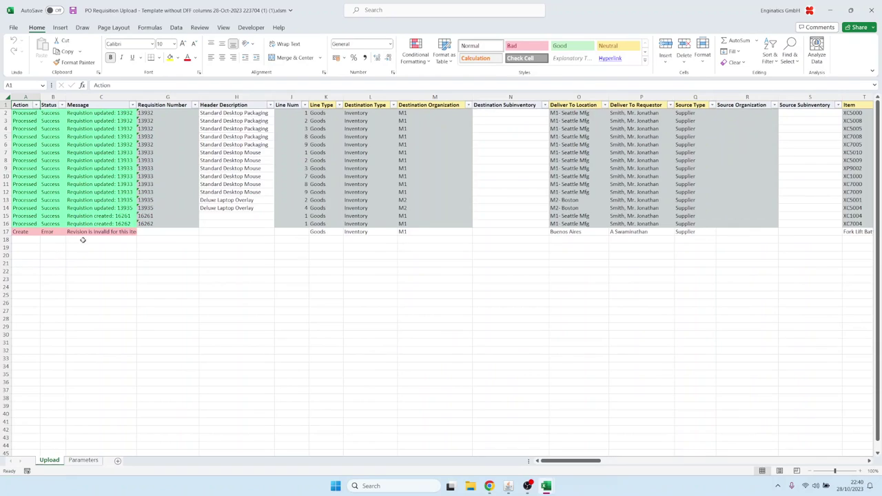
Step: Examine the error message in row 17 and the messages of the updated and created requisition lines in the result workbook
double_click(88, 233)
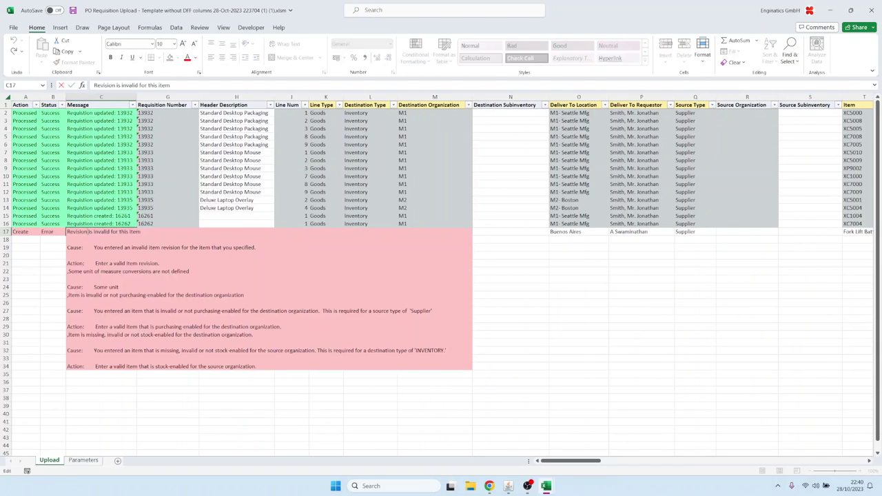
click(50, 232)
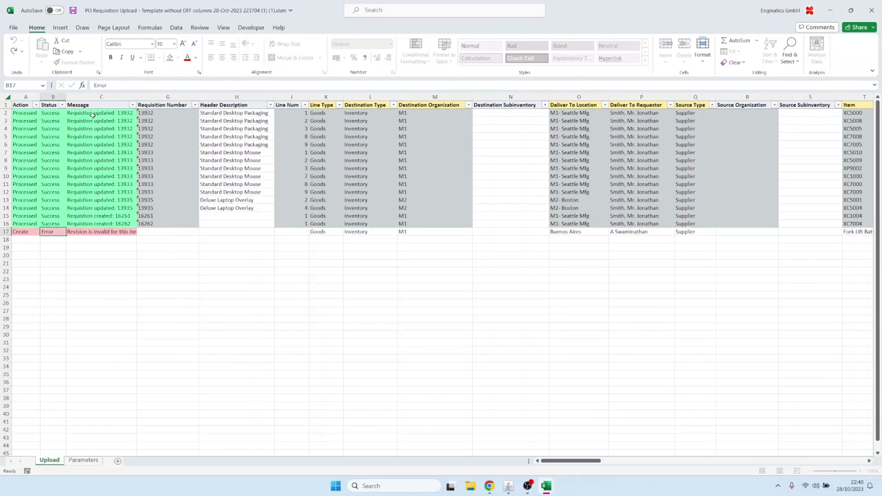
click(100, 163)
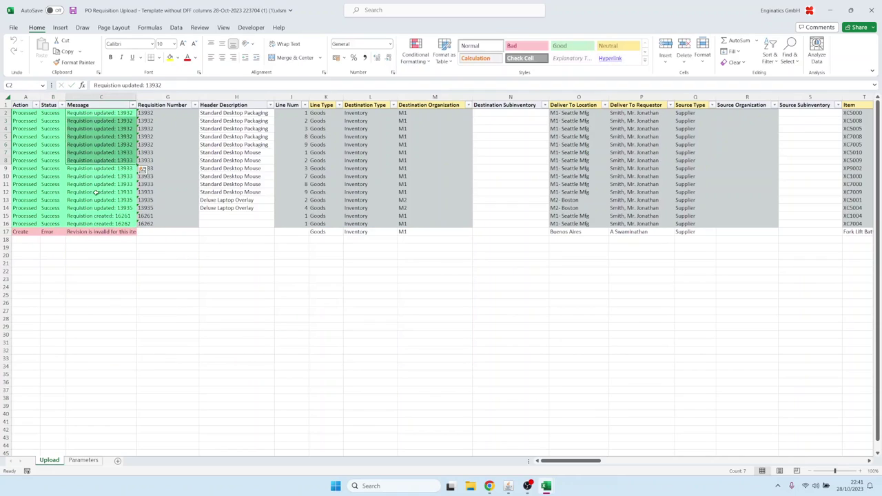
click(96, 193)
click(128, 218)
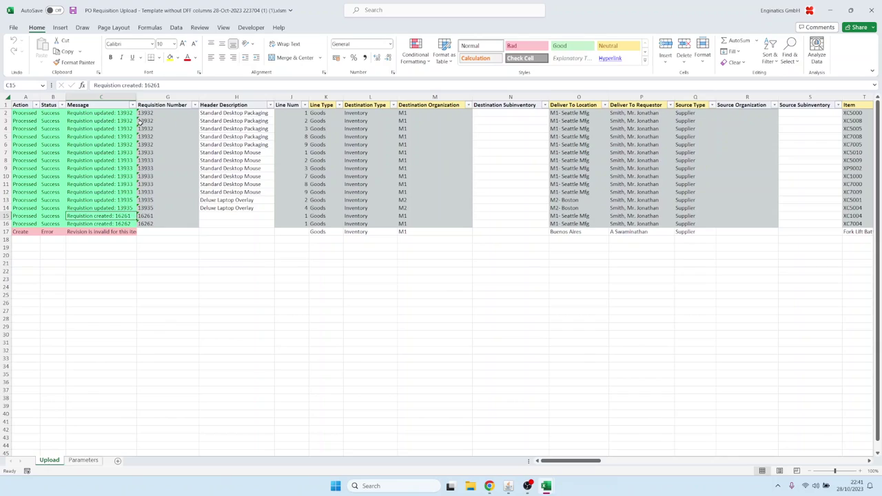
click(164, 85)
click(116, 223)
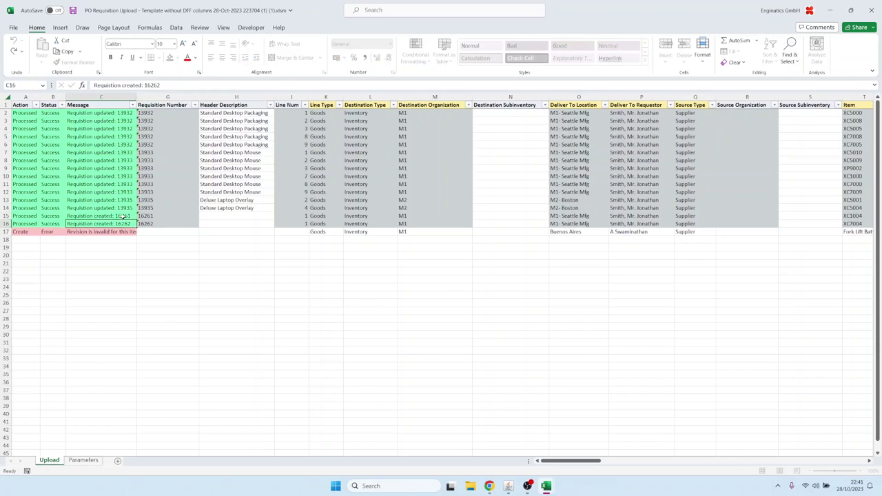
key(Up)
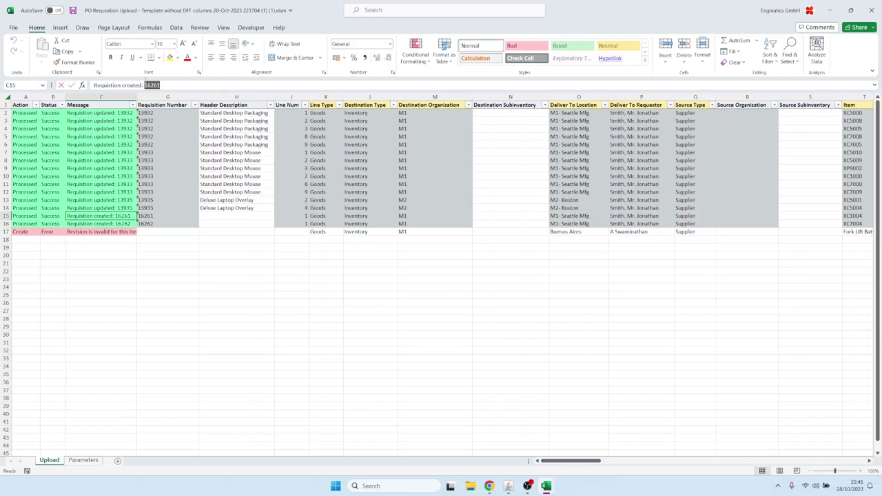
double_click(152, 85)
click(236, 169)
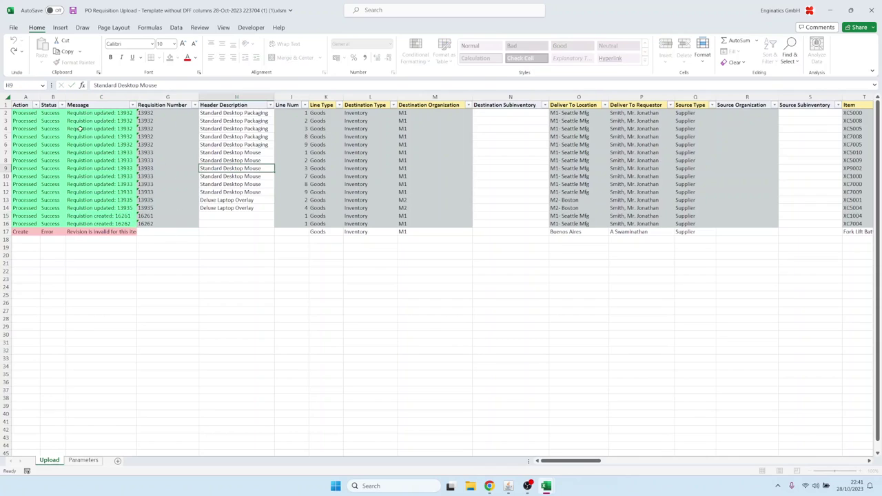
key(ctrl+Home)
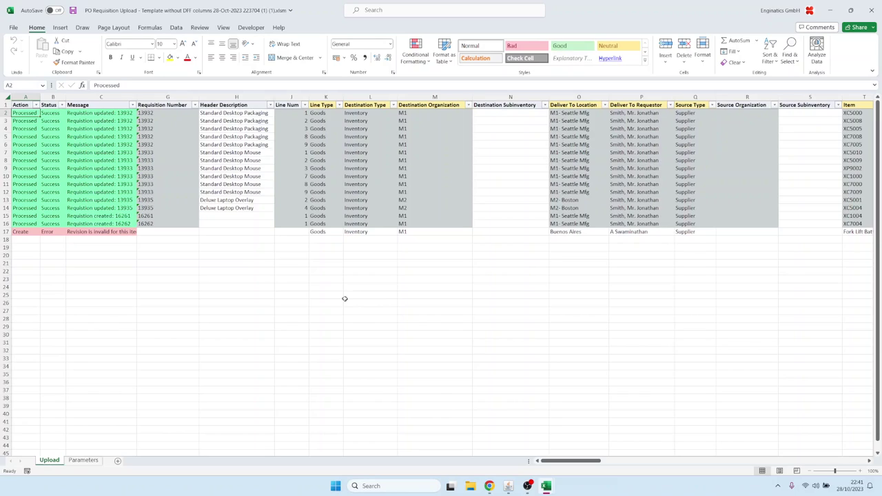
Step: Switch to Oracle Applications, open the PO Requisition Upload setup and examine the available import types
click(508, 486)
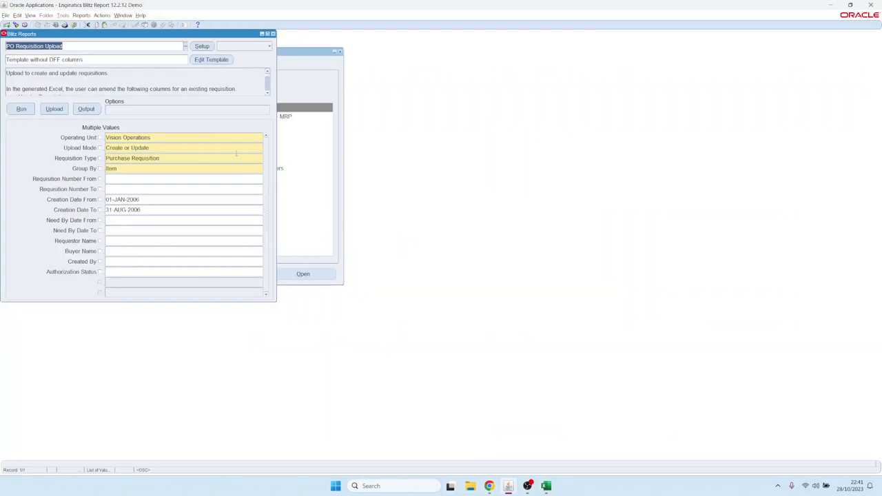
click(202, 46)
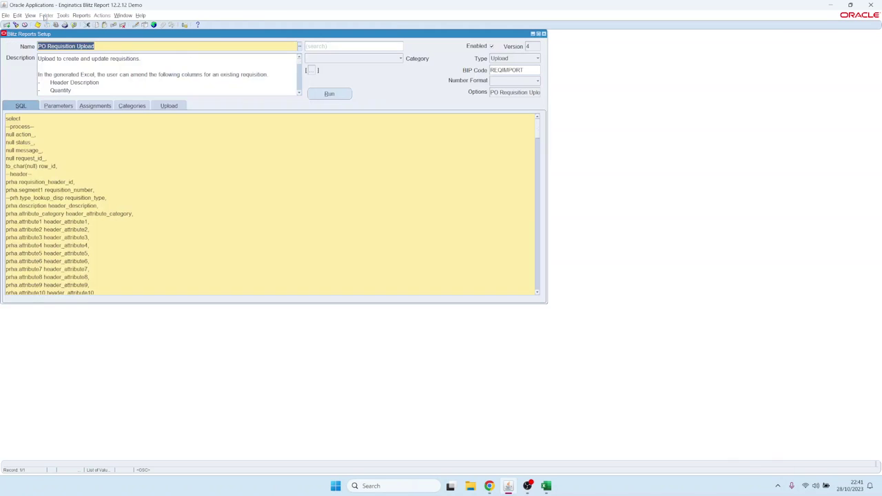
click(62, 15)
click(65, 66)
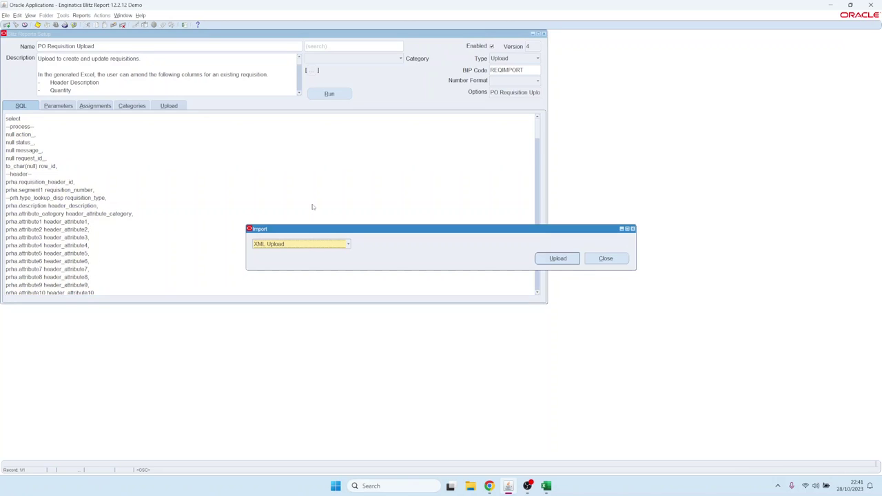
click(321, 247)
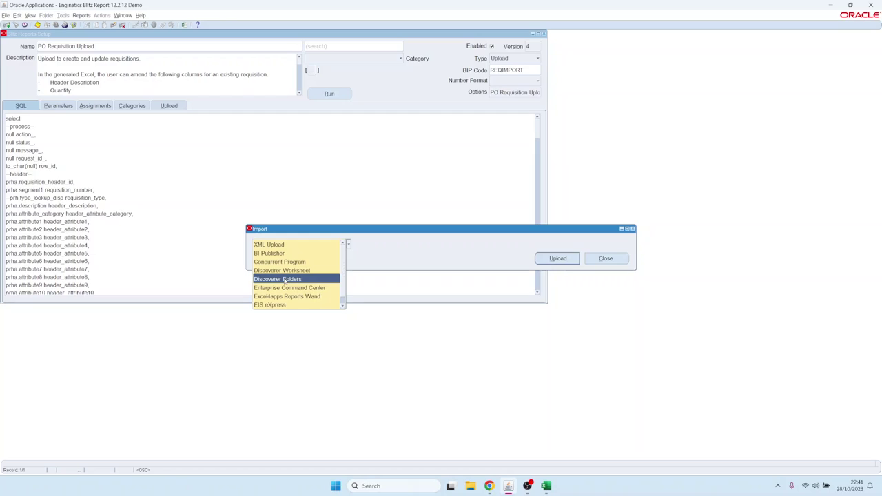
click(606, 262)
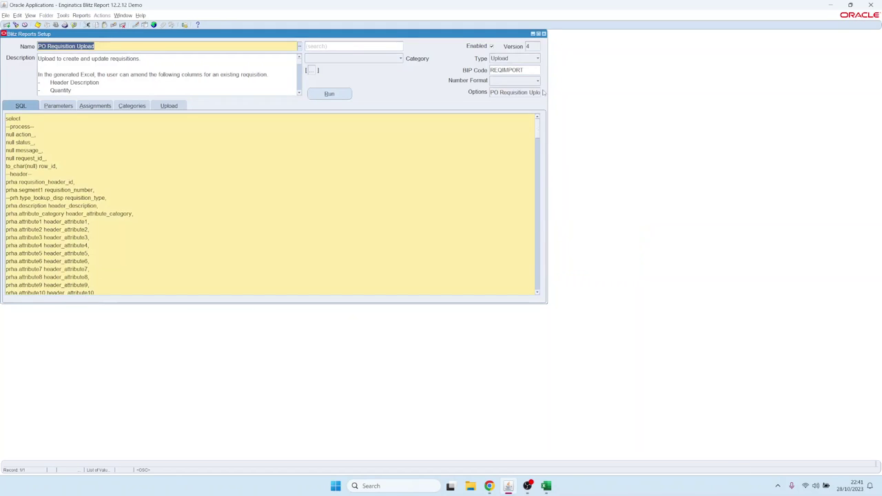
click(544, 33)
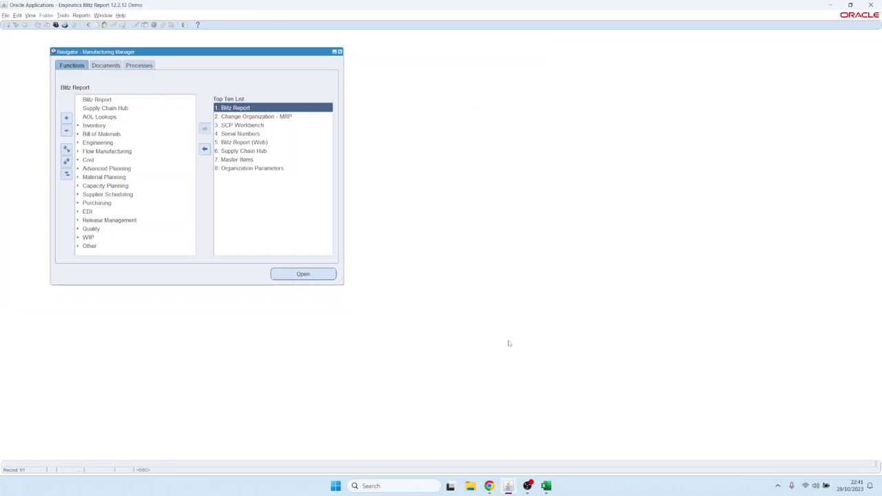
mouse_move(490, 487)
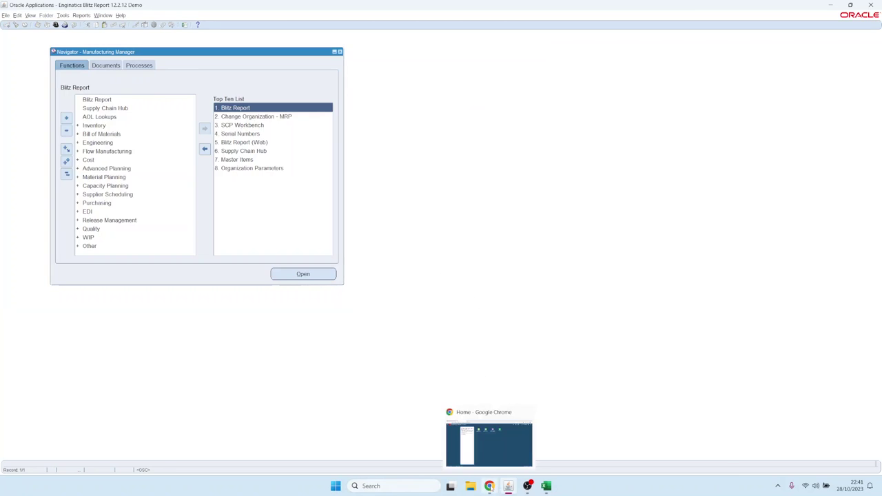